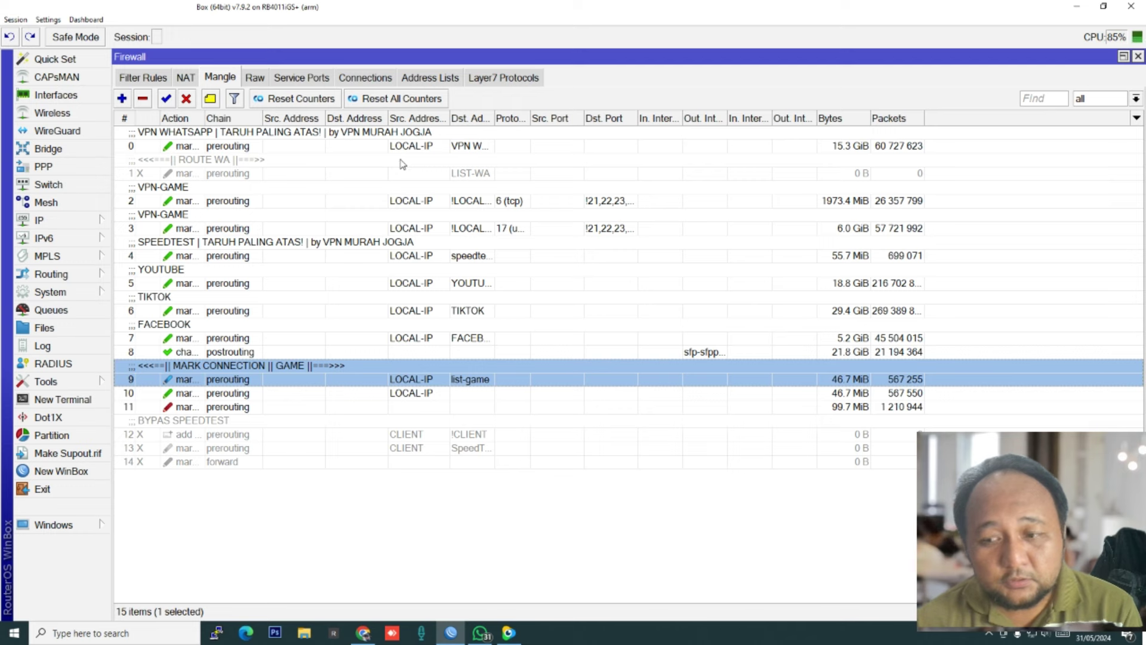
Step: Review the firewall's Raw rules, service ports, active connections and address lists
left_click(253, 79)
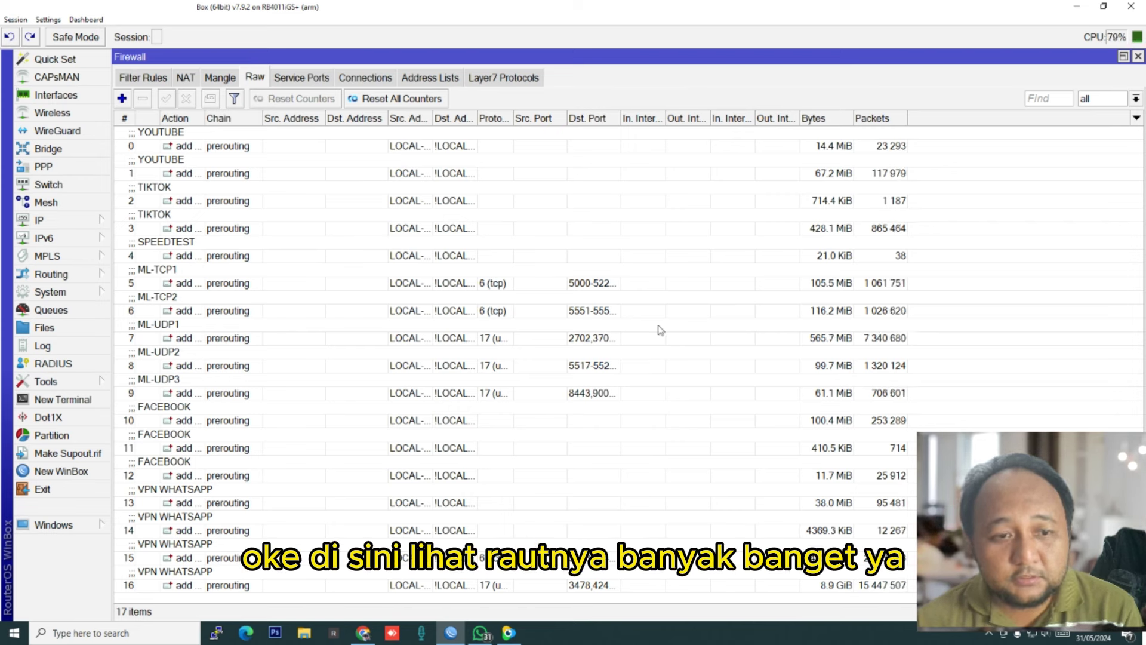
double_click(478, 256)
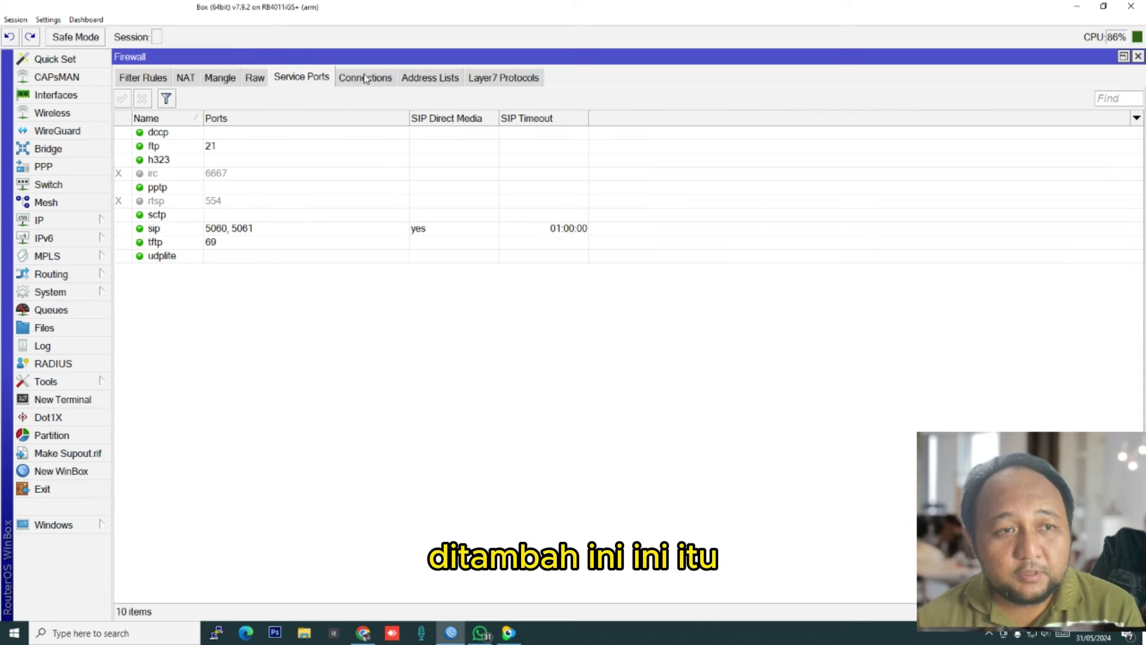
left_click(365, 77)
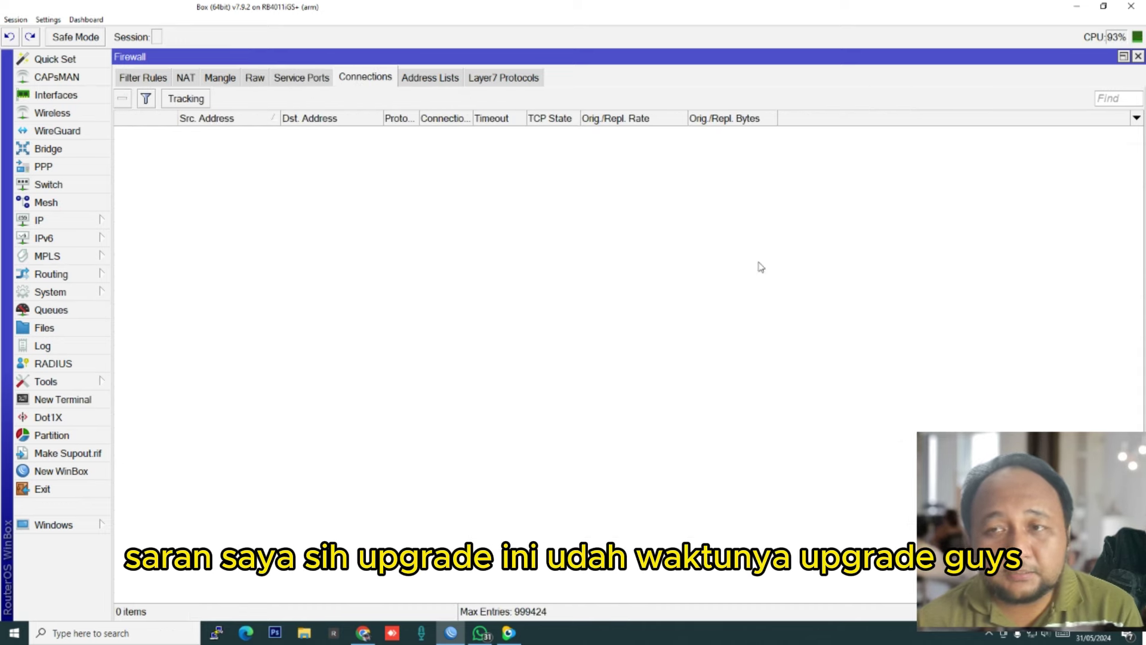
left_click(444, 76)
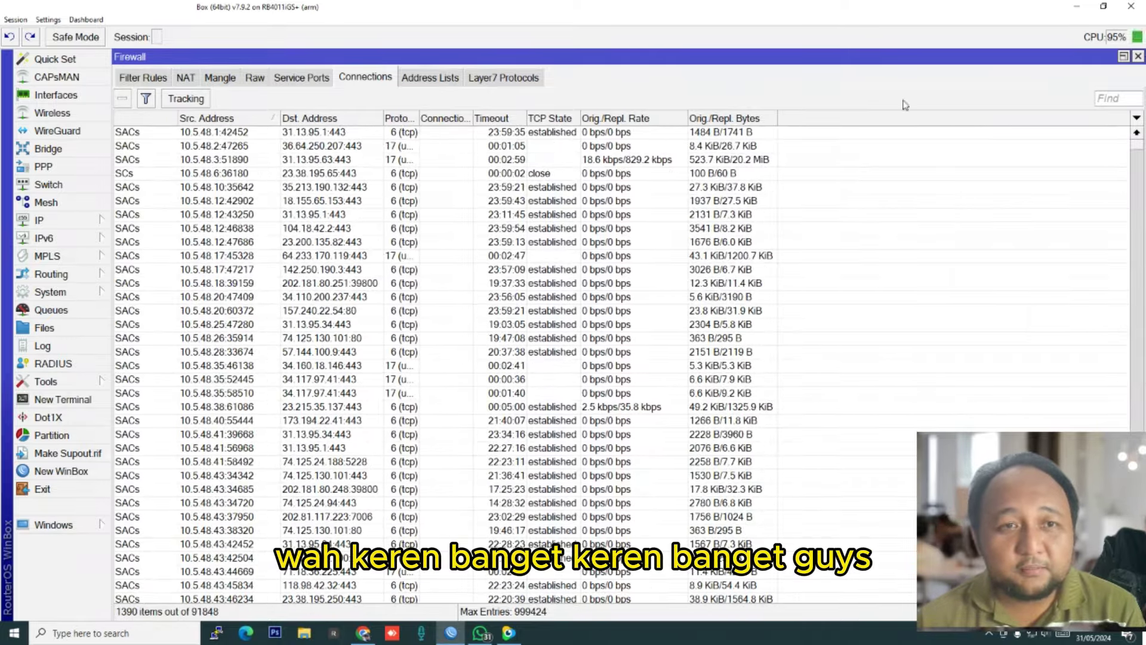
left_click(441, 78)
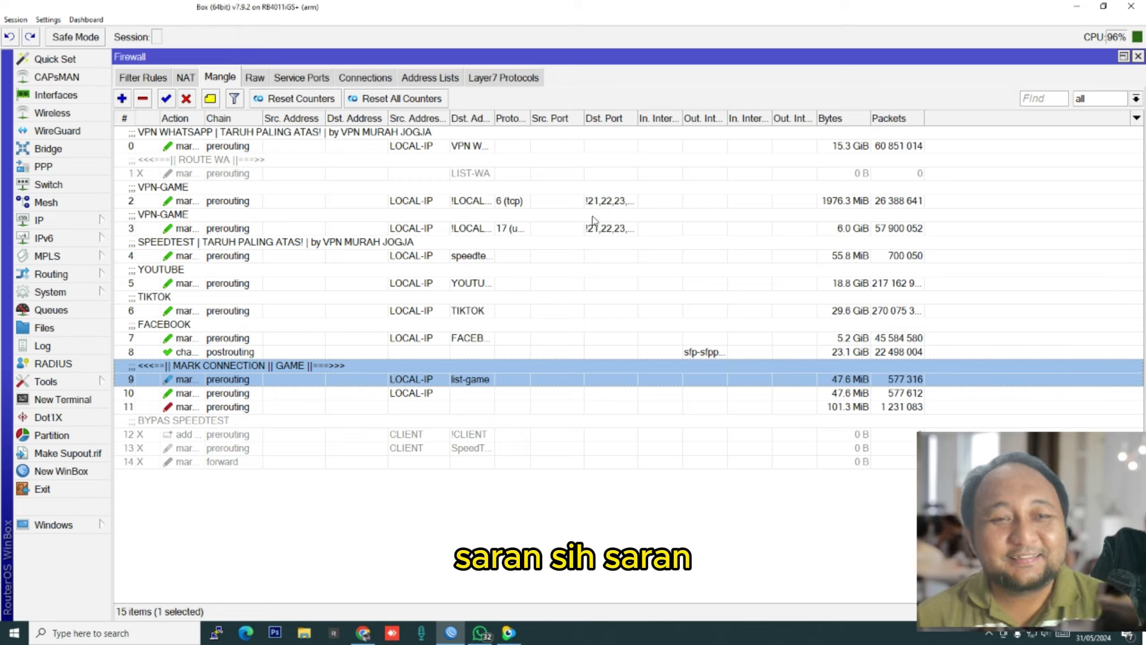
Step: Widen the Dst. Address List column of the mangle rules and inspect the VPN WHATSAPP rule's matching conditions and action
double_click(494, 119)
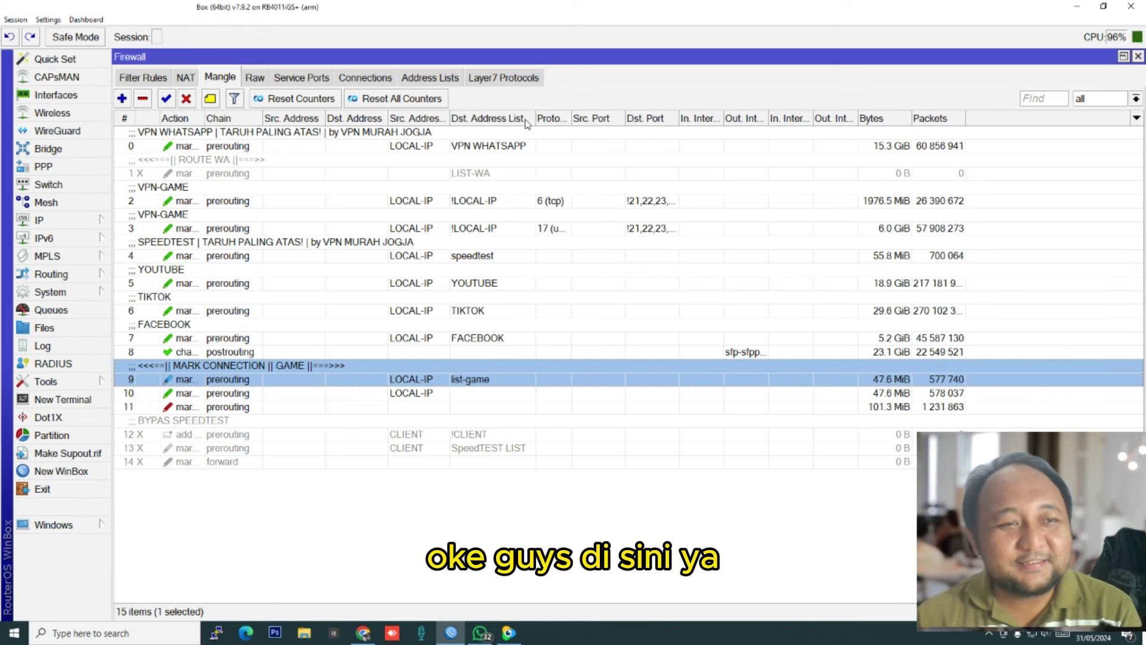
double_click(468, 146)
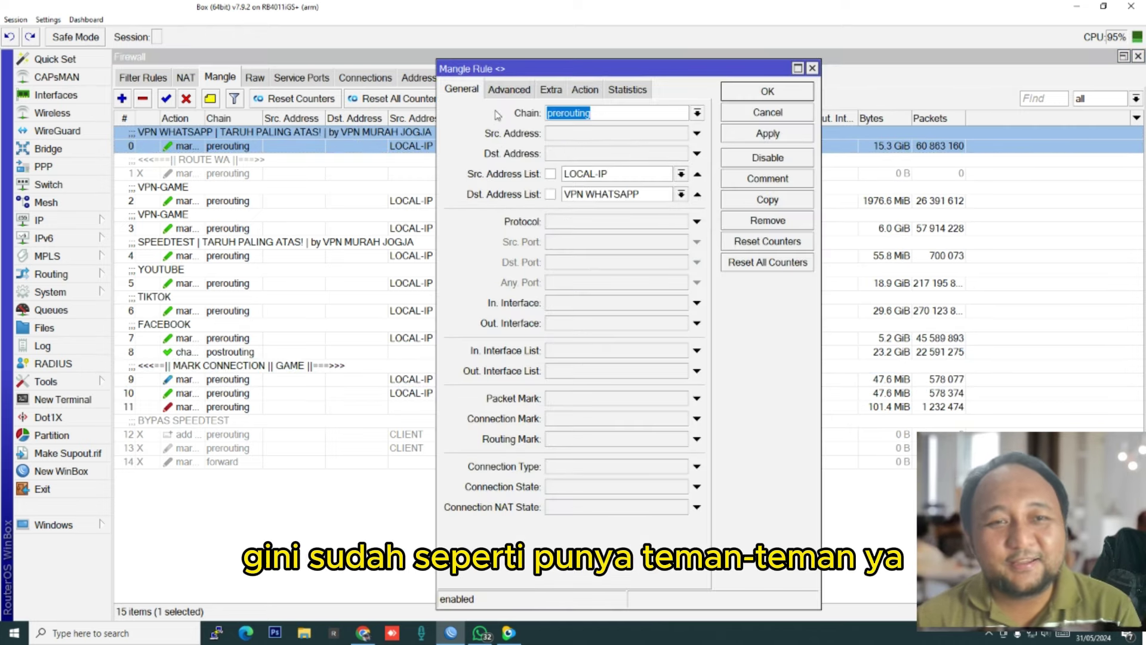
left_click(515, 93)
left_click(581, 95)
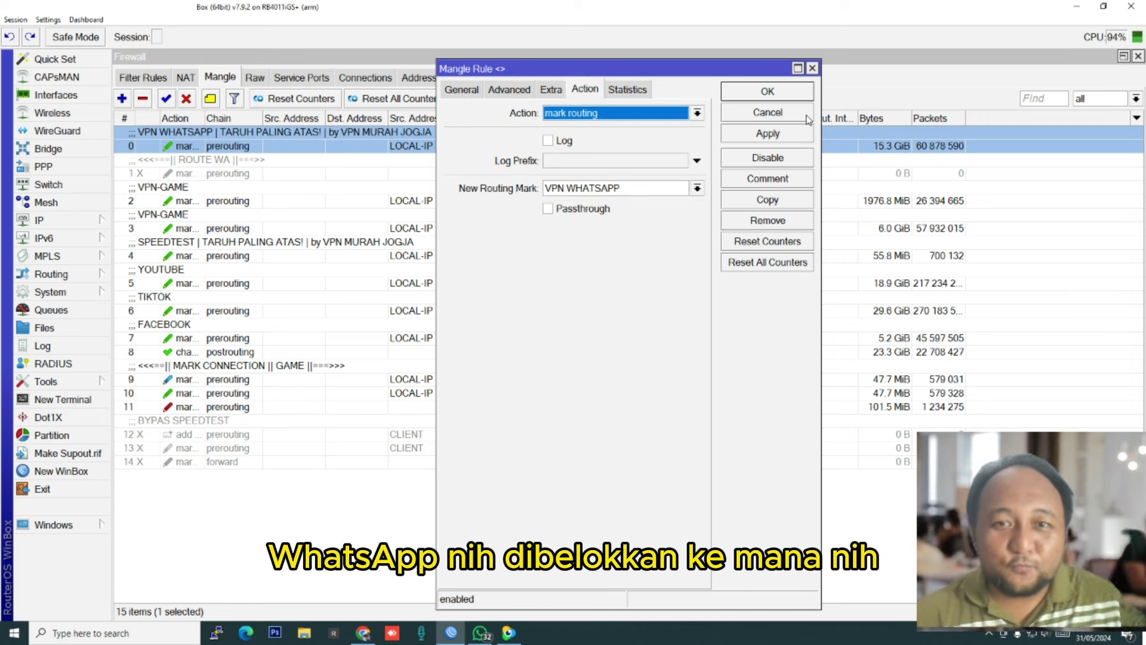
left_click(802, 118)
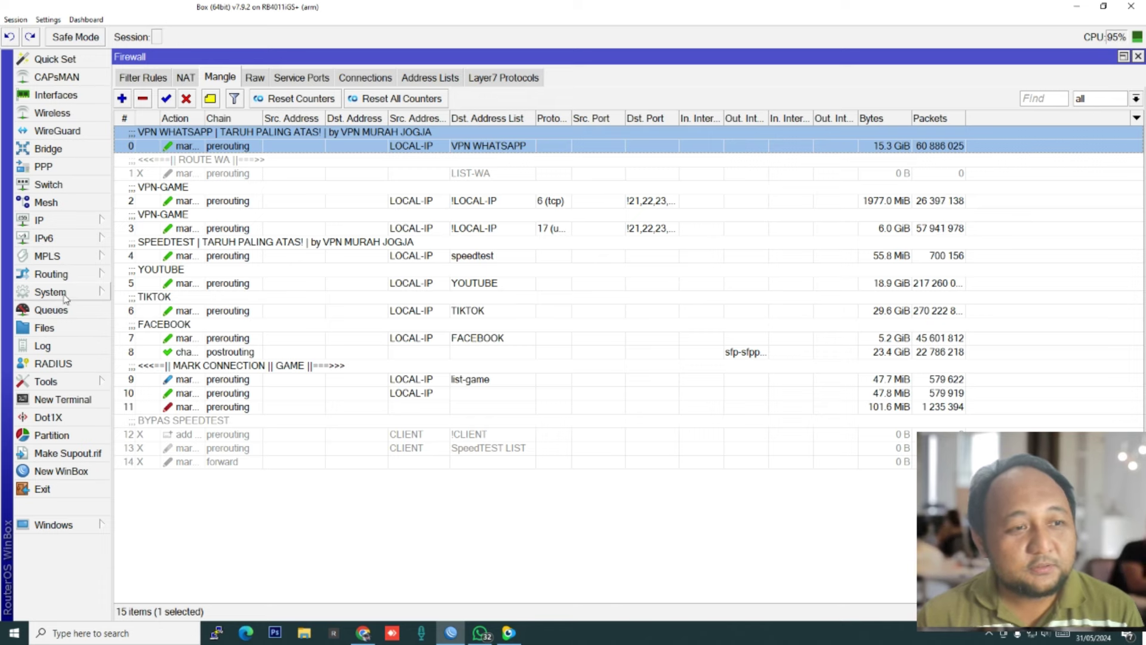
Step: Open the IP route list and look up the route that uses the VPN WHATSAPP gateway
left_click(79, 223)
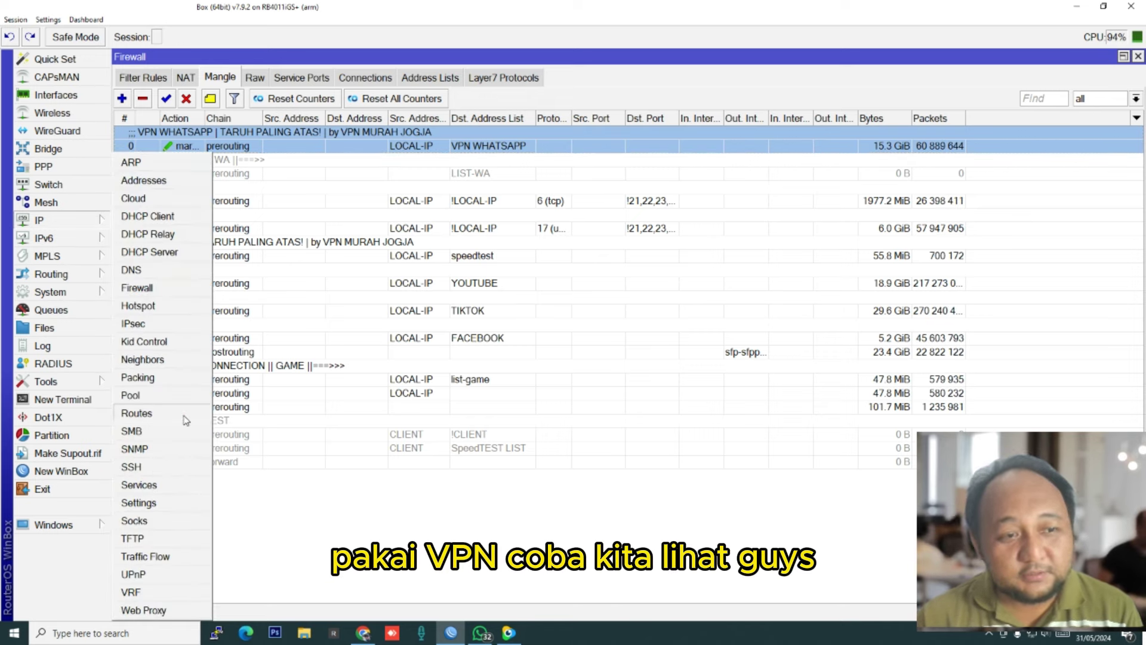
left_click(182, 414)
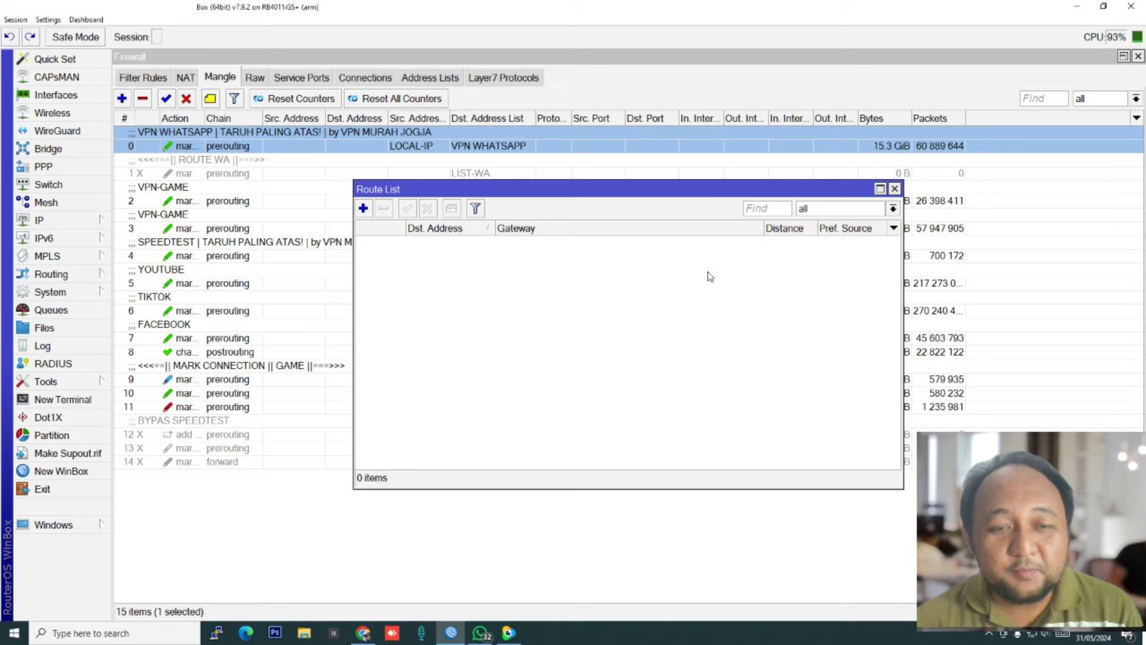
left_click(656, 324)
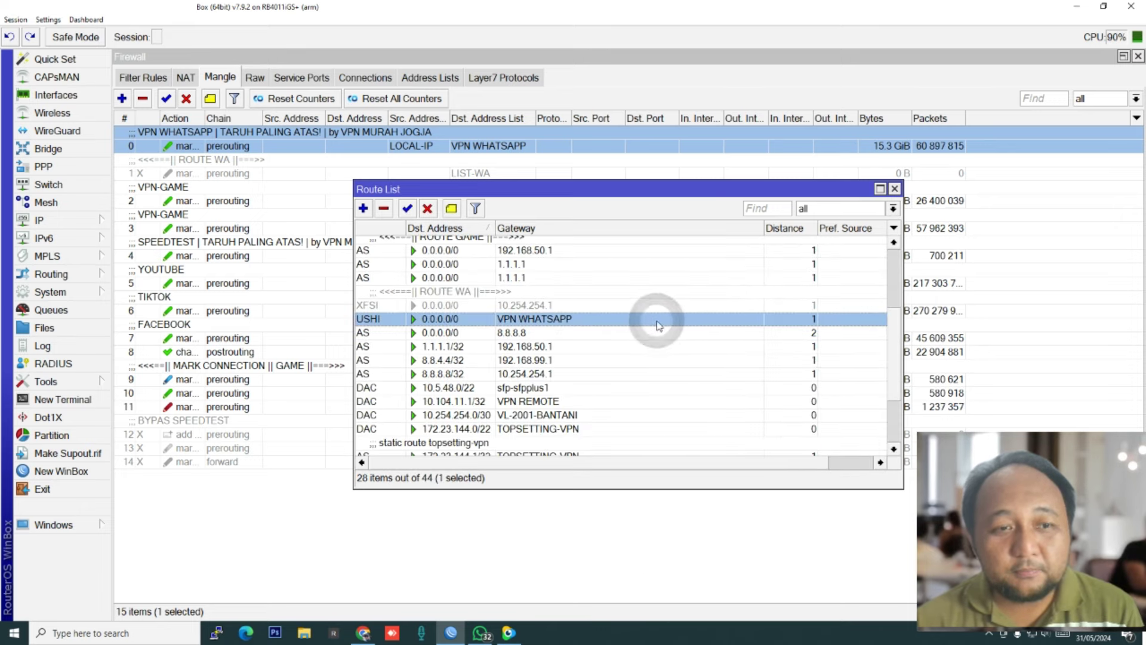
scroll(677, 384, "down", 3)
Step: Reopen the VPN WHATSAPP mangle rule and show its new routing mark alongside the route list for comparison
double_click(656, 146)
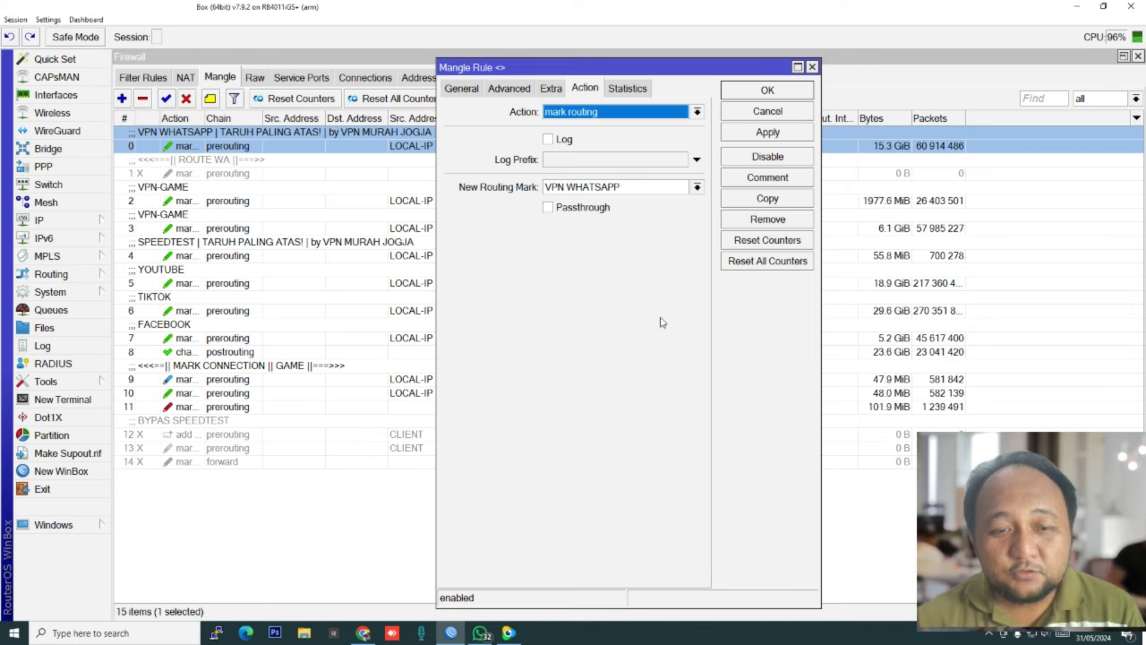
left_click_drag(678, 68, 413, 61)
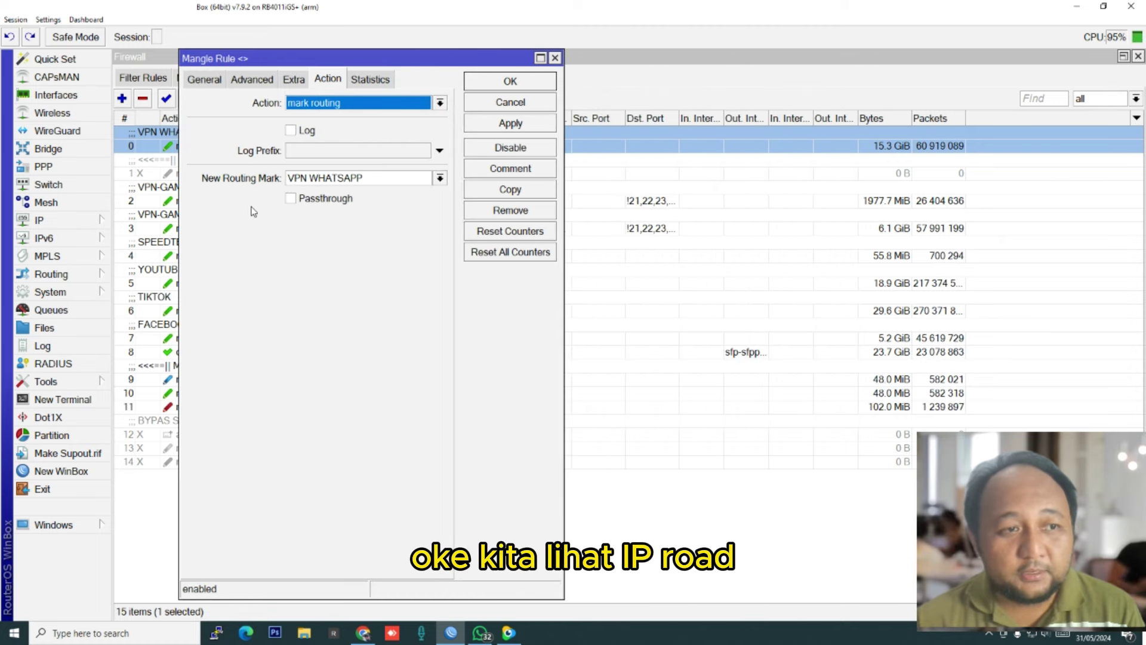
left_click(55, 220)
left_click(137, 413)
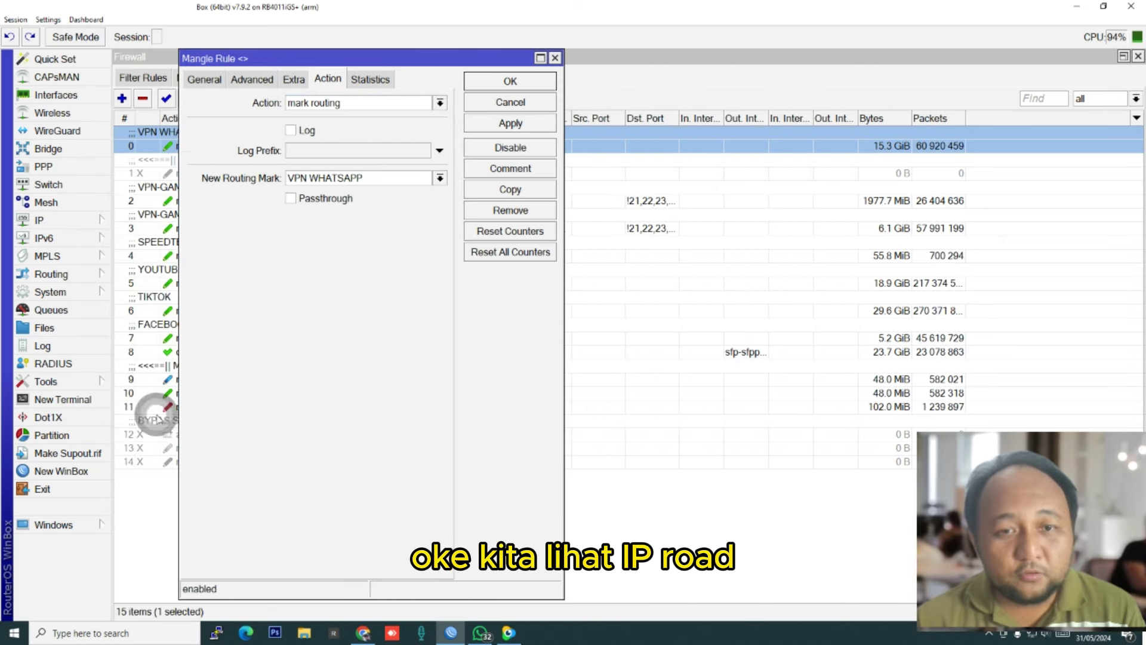
left_click_drag(835, 464, 840, 463)
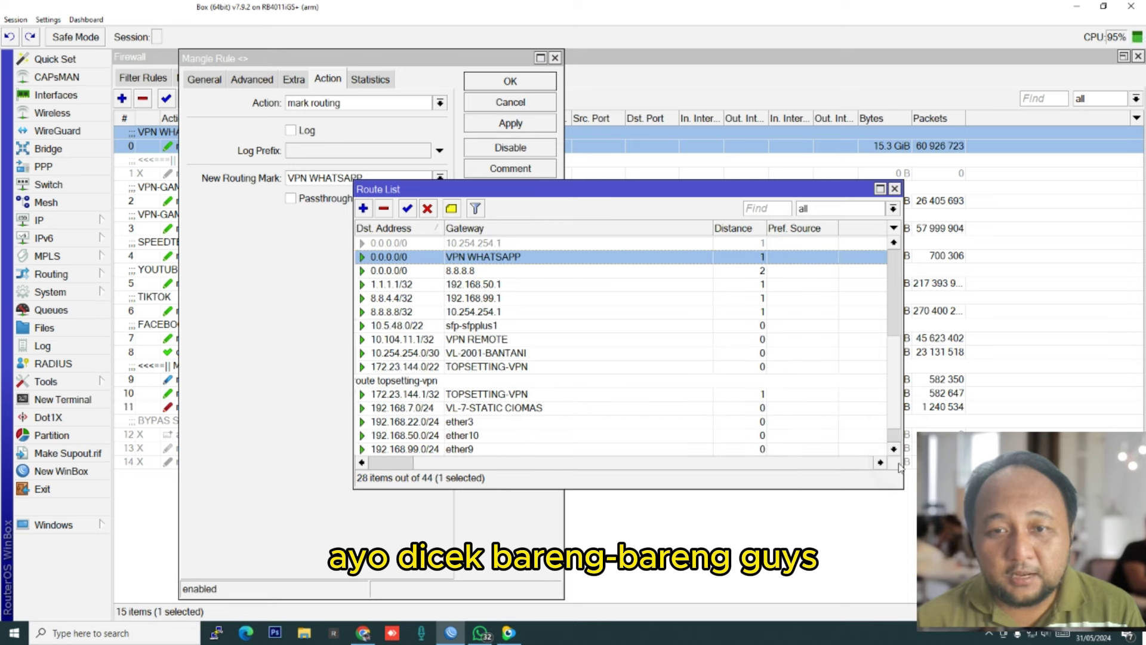
Step: Add the Routing Table column to the route list
left_click(893, 228)
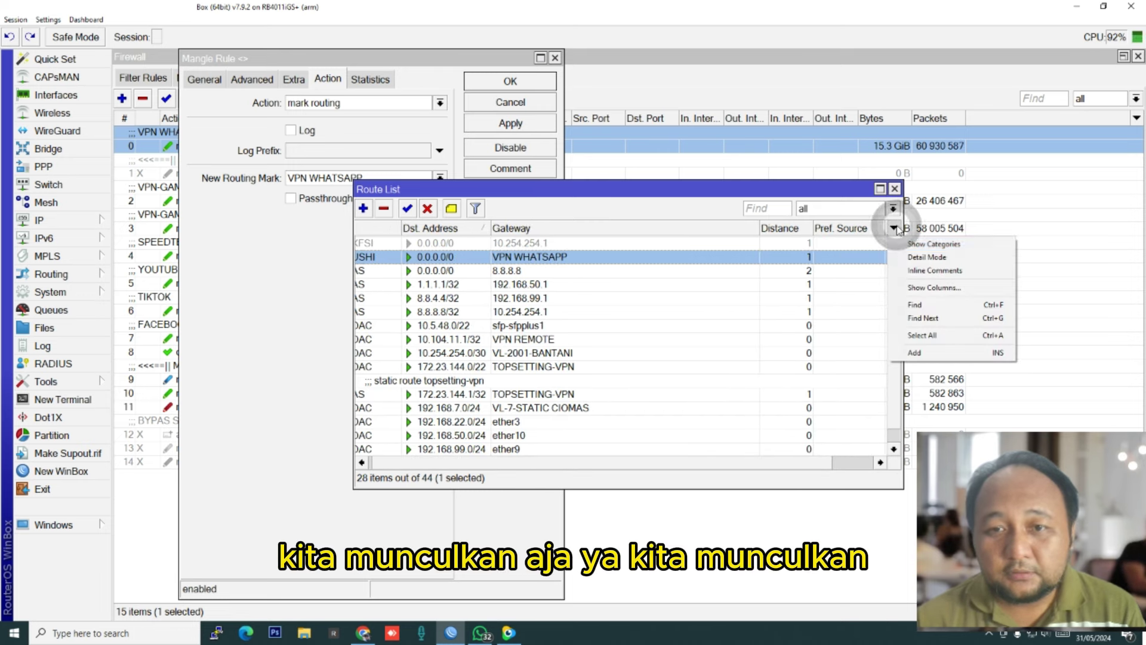
left_click(922, 292)
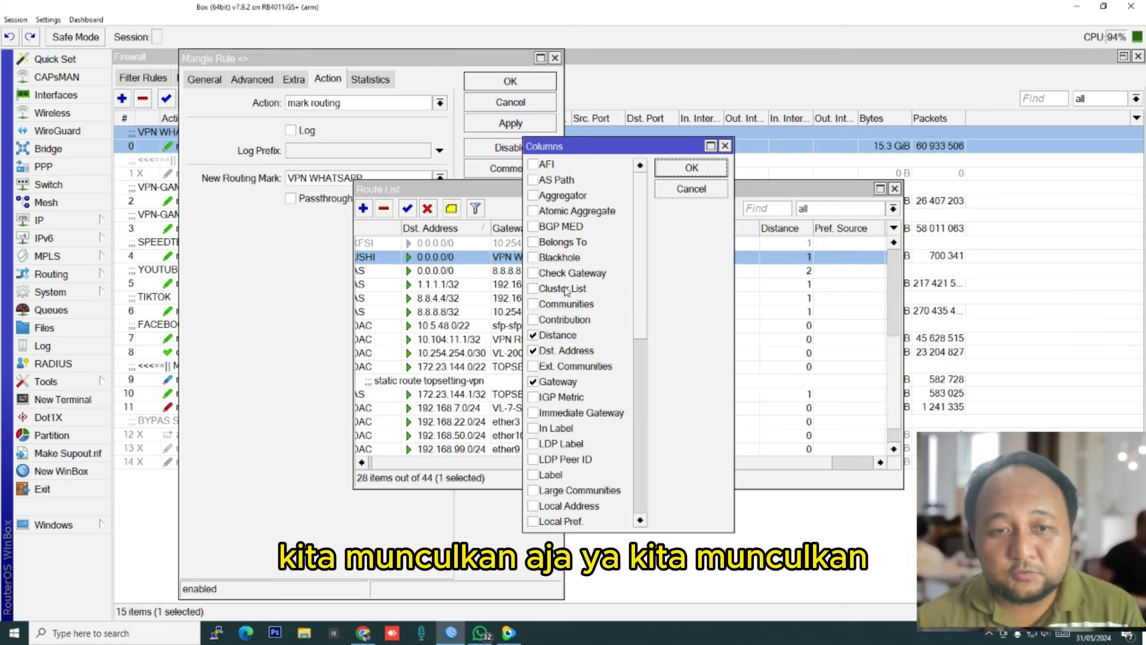
left_click_drag(639, 301, 647, 453)
left_click(552, 417)
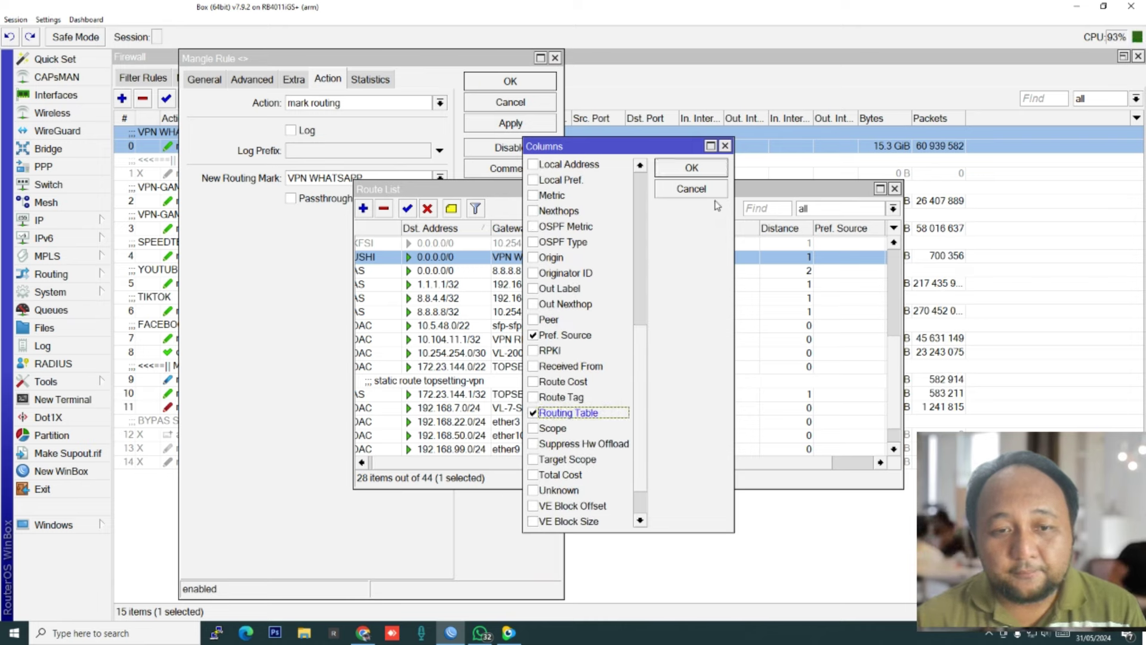
left_click(691, 168)
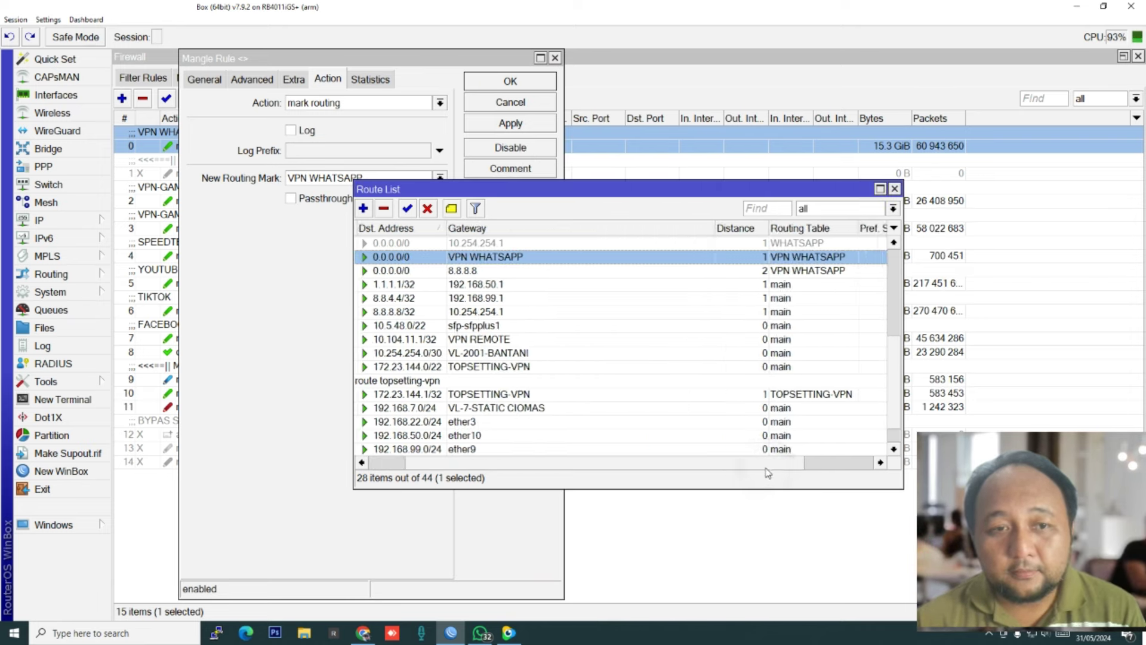
Step: Examine the VPN WHATSAPP route's flags and the routing tables assigned to the other default routes
key("Down")
scroll(654, 455, "right", 2)
scroll(654, 456, "left", 2)
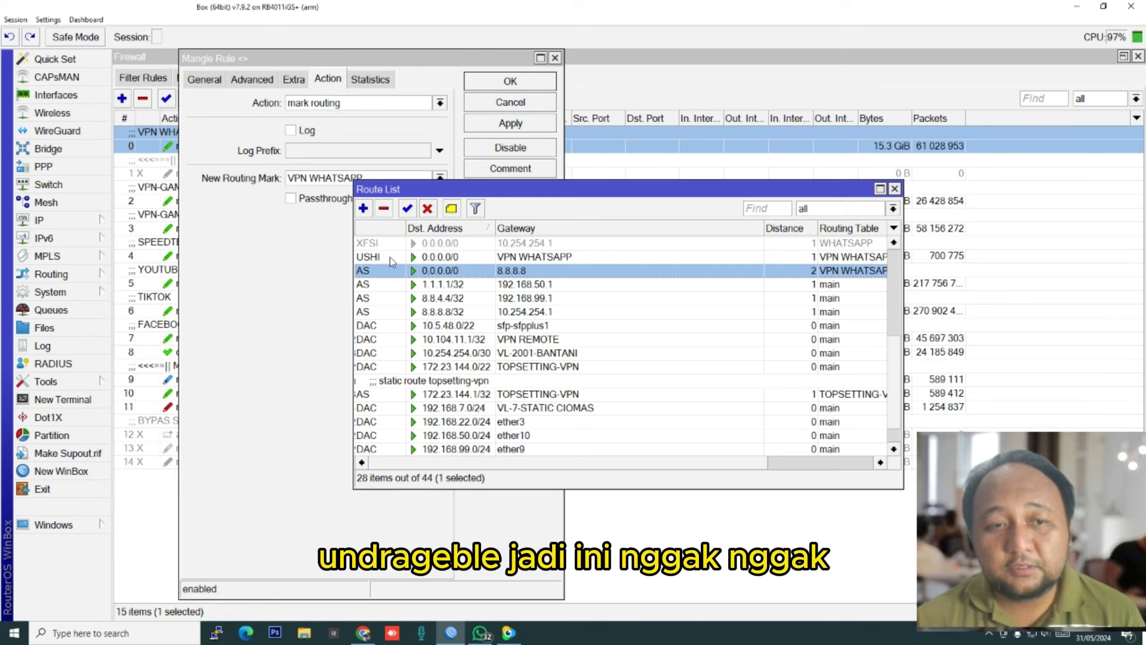
left_click(391, 259)
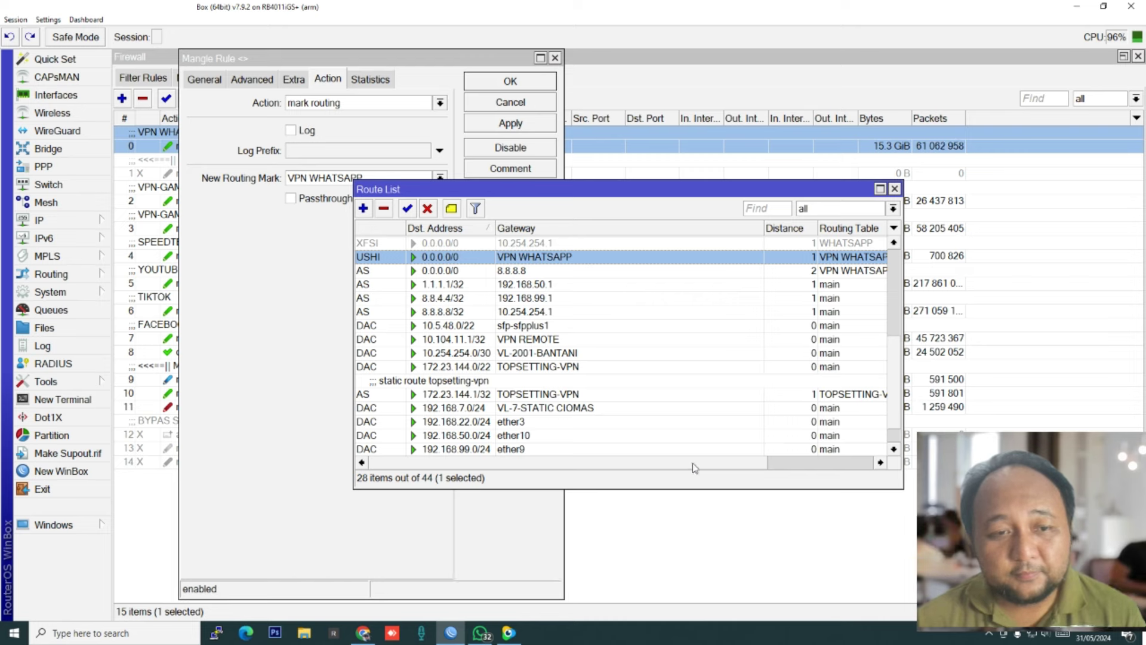
left_click_drag(692, 463, 827, 411)
scroll(822, 377, "down", 5)
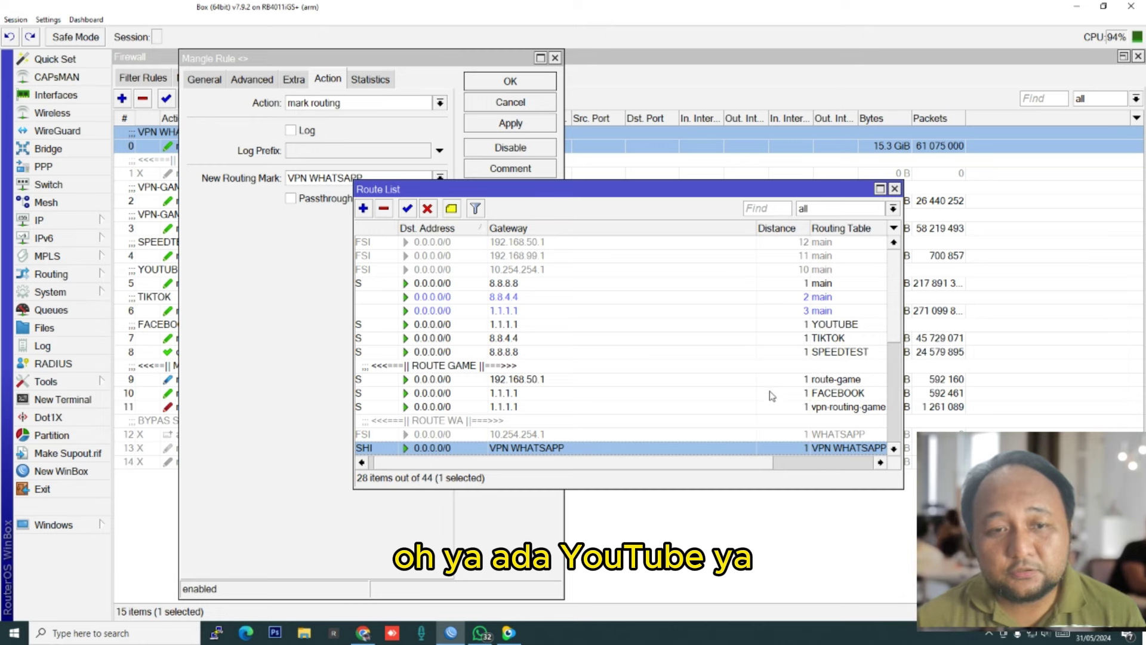
left_click(643, 463)
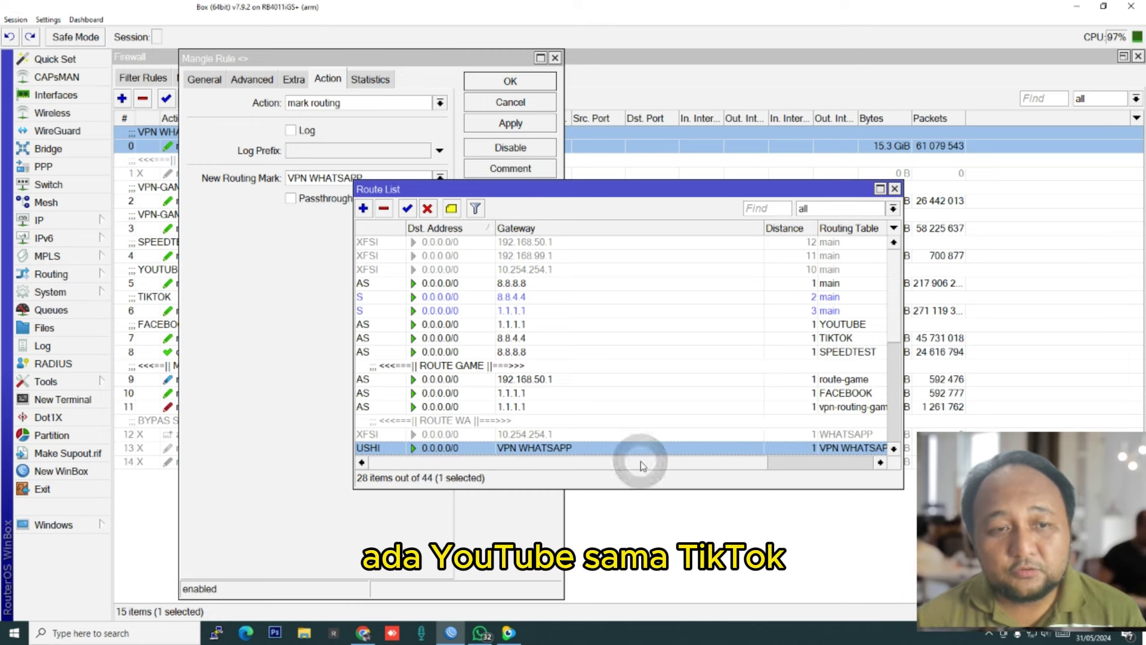
Step: Return to the mangle rules, check the speedtest, YouTube and Facebook entries, and add the New Routing Mark column
left_click(590, 77)
left_click(569, 170)
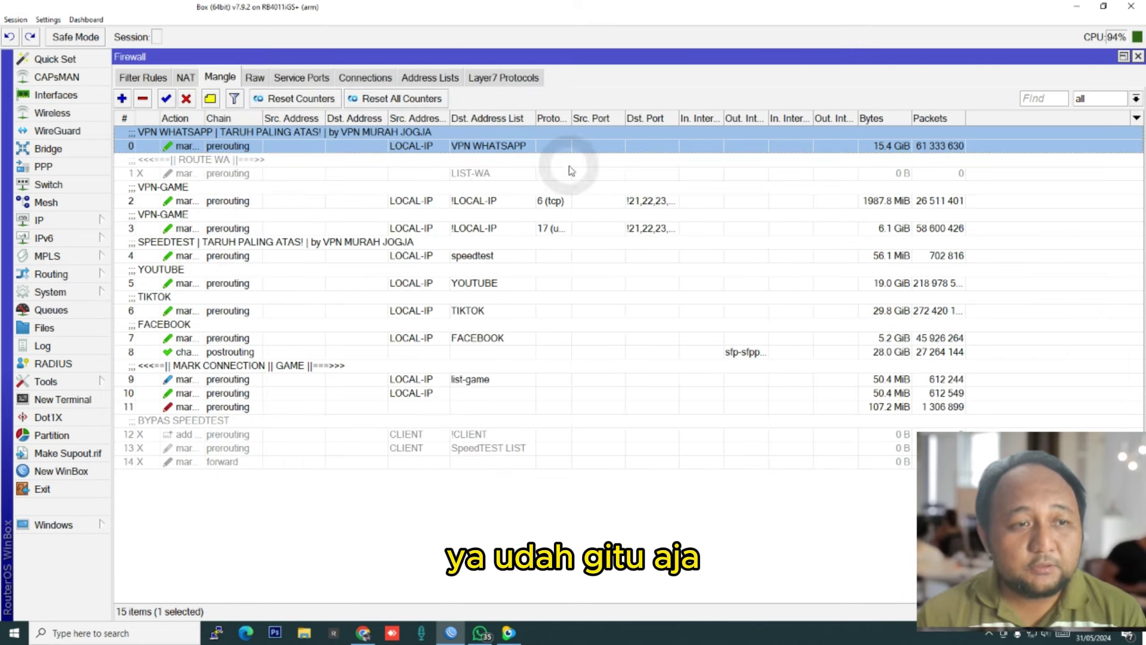
left_click(262, 250)
left_click(278, 279)
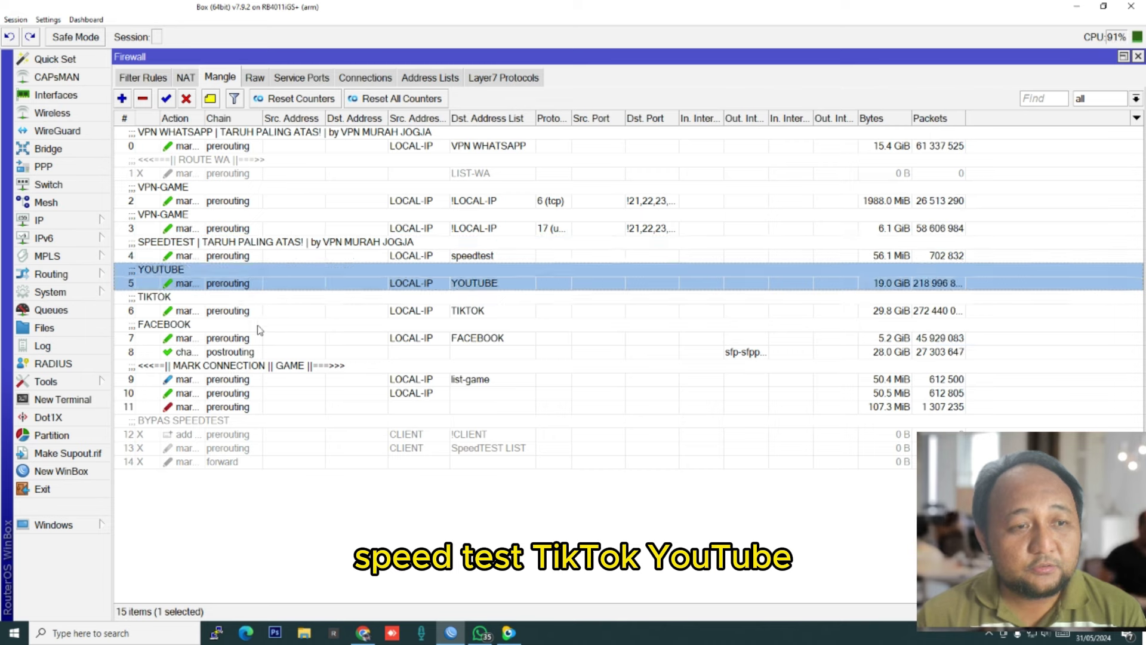
left_click(260, 333)
left_click(1136, 117)
scroll(582, 386, "down", 8)
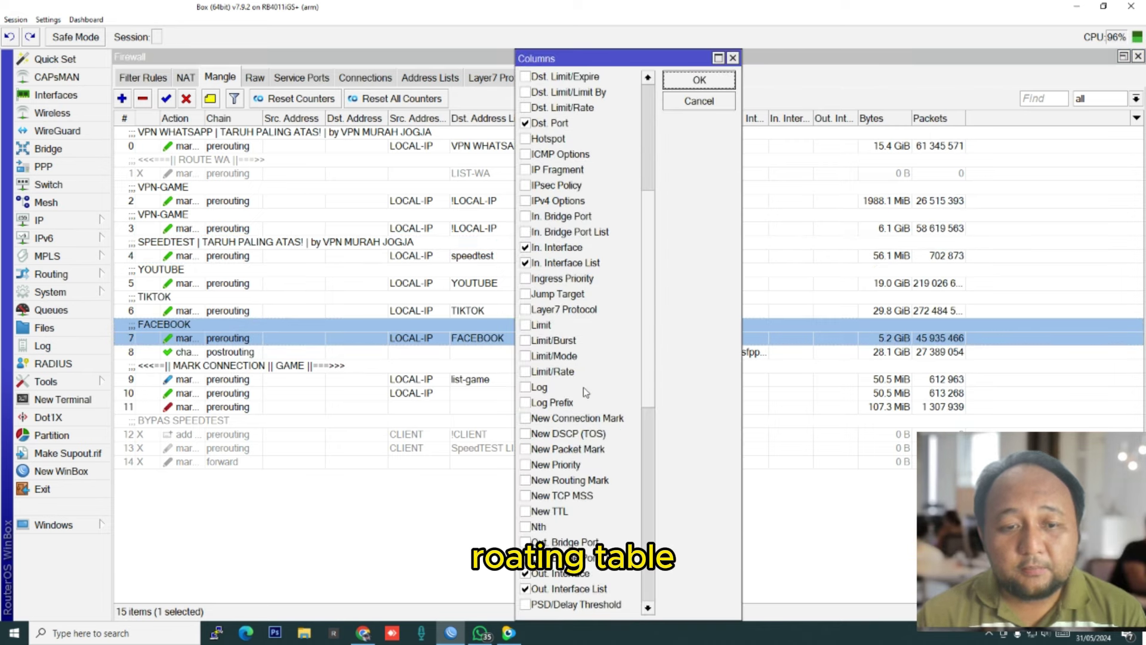
scroll(586, 395, "down", 6)
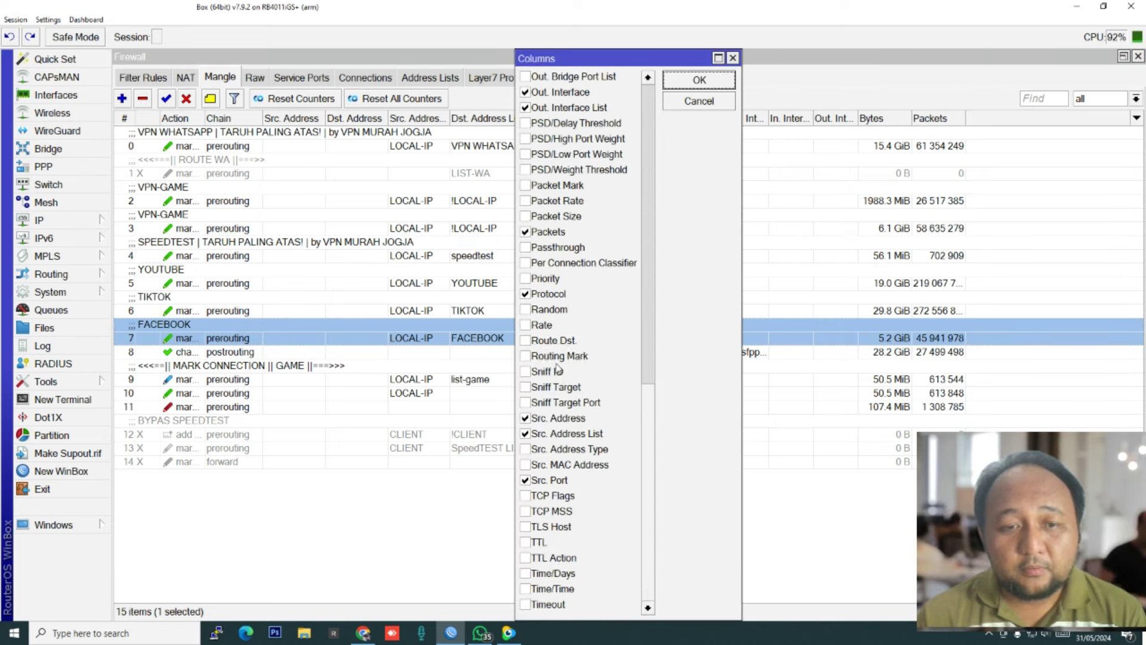
key("Return")
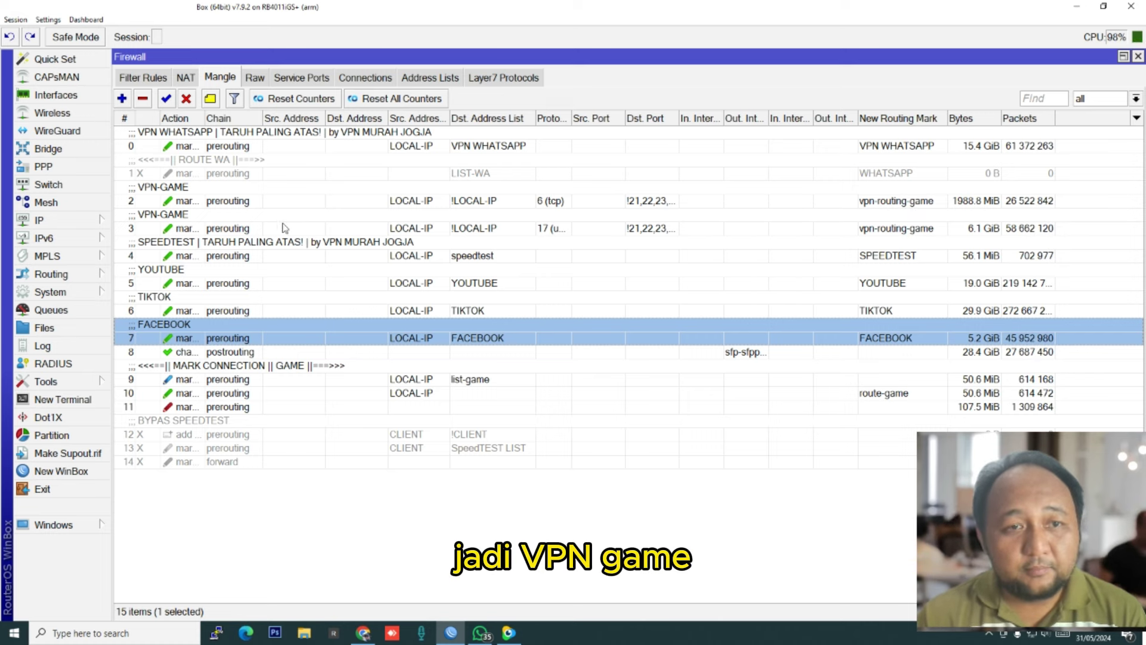
Step: Place the route list beside the firewall window and select the VPN-GAME mangle rules for comparison
left_click(335, 200)
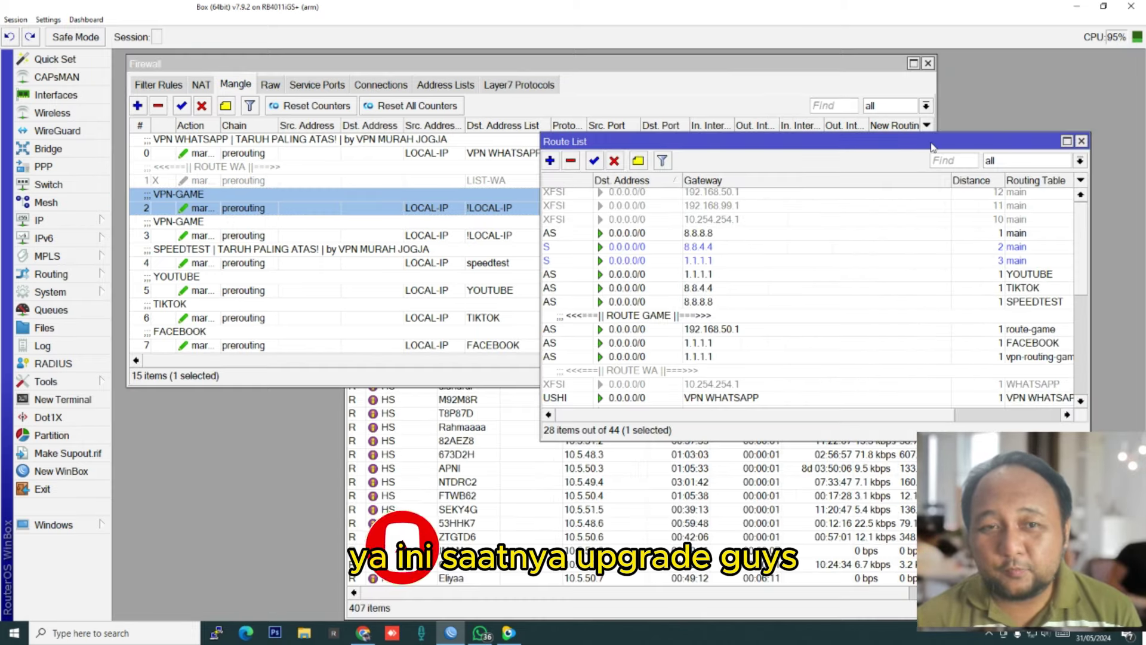
left_click_drag(971, 130, 943, 113)
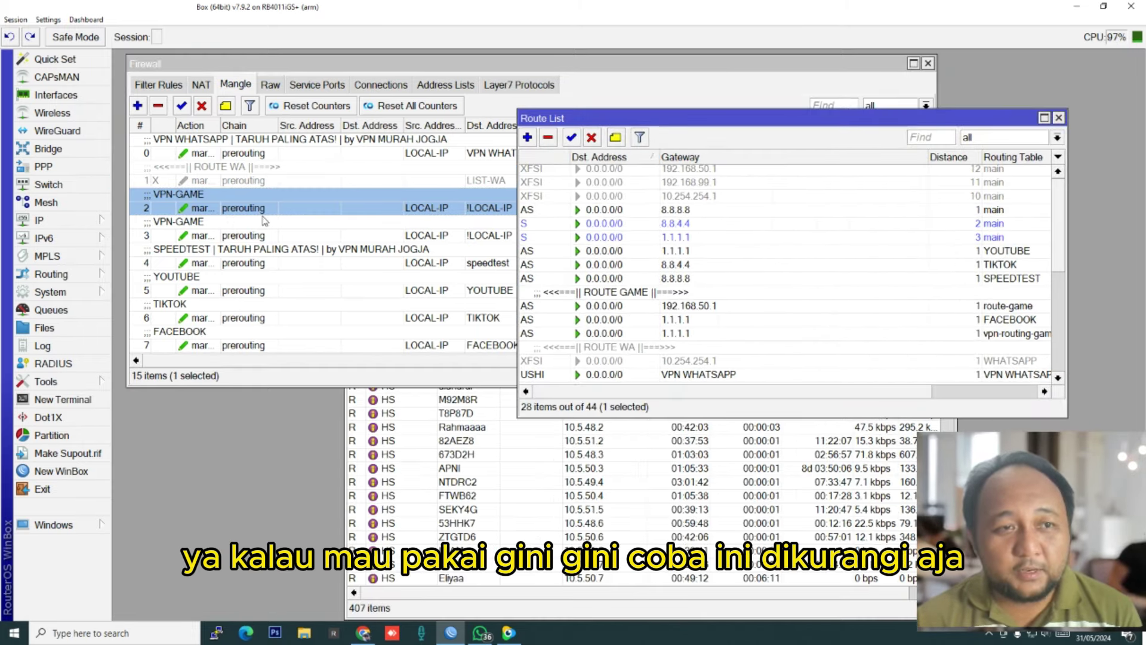
left_click(263, 216)
Step: Check the NAT rules briefly and review the mangle rules from VPN WHATSAPP through the game connection marks
left_click(200, 85)
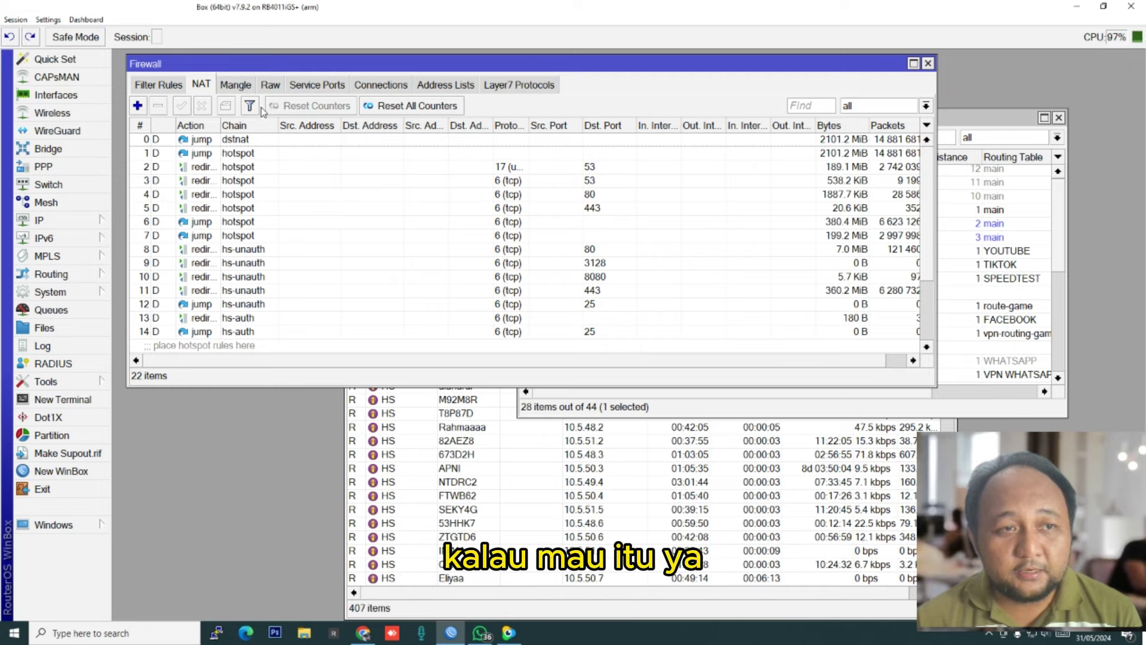
left_click(246, 84)
scroll(636, 251, "down", 3)
scroll(639, 252, "up", 3)
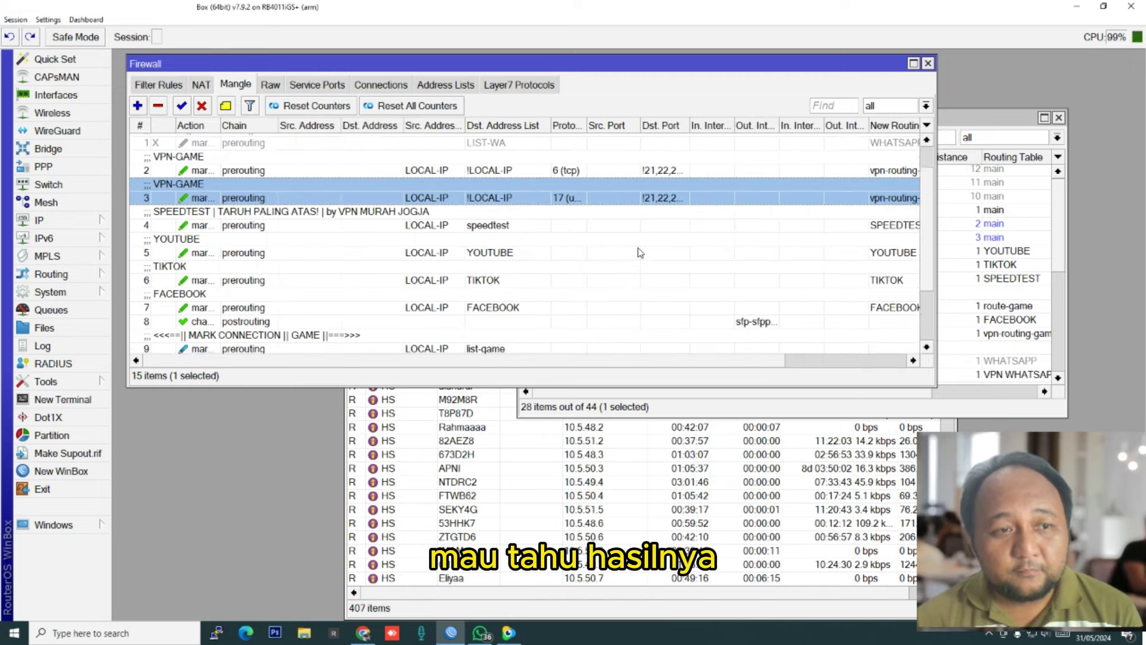
scroll(638, 253, "down", 1)
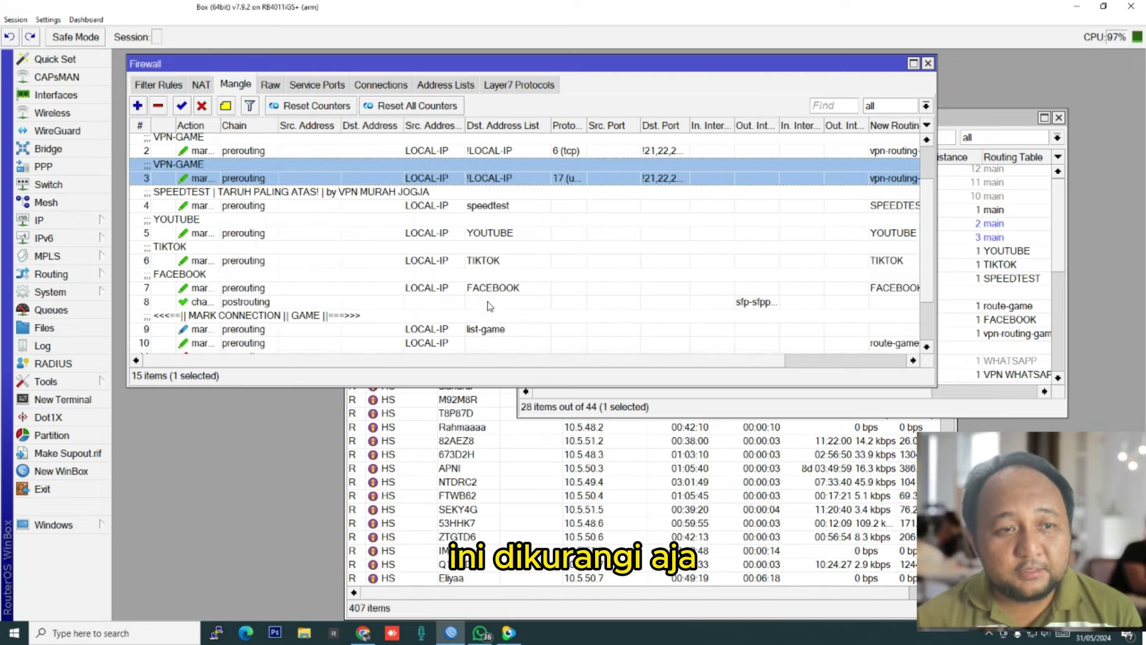
scroll(517, 300, "up", 2)
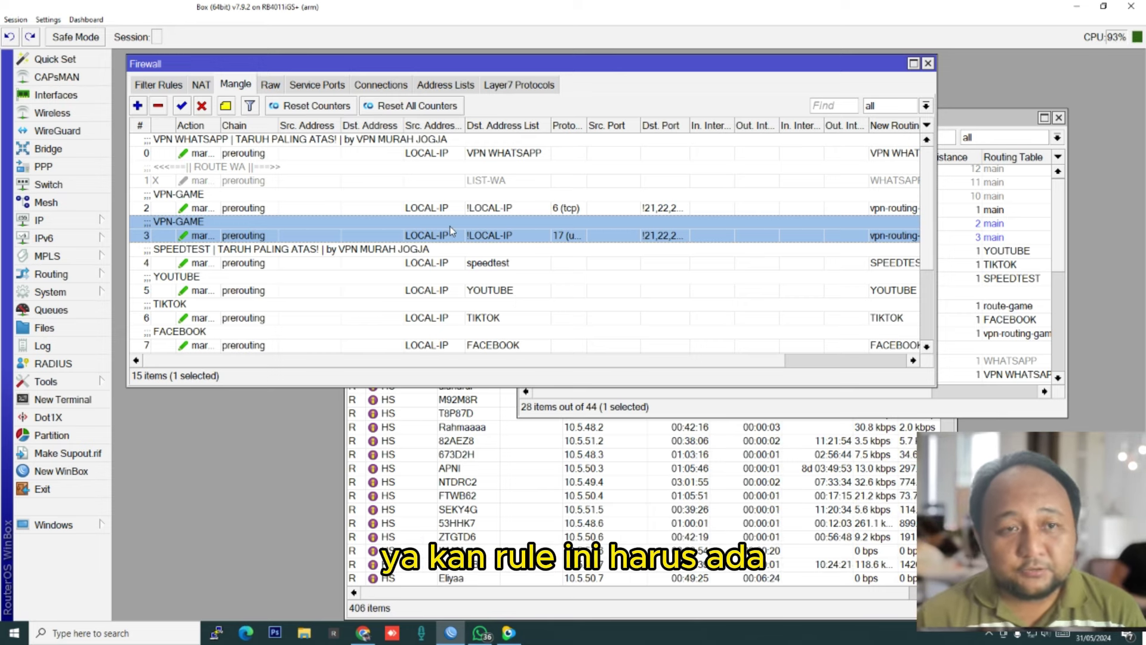
Step: Compare the mangle rules with the raw prerouting rules, then review the mangle entries from TIKTOK down to BYPAS SPEEDTEST
scroll(452, 231, "down", 3)
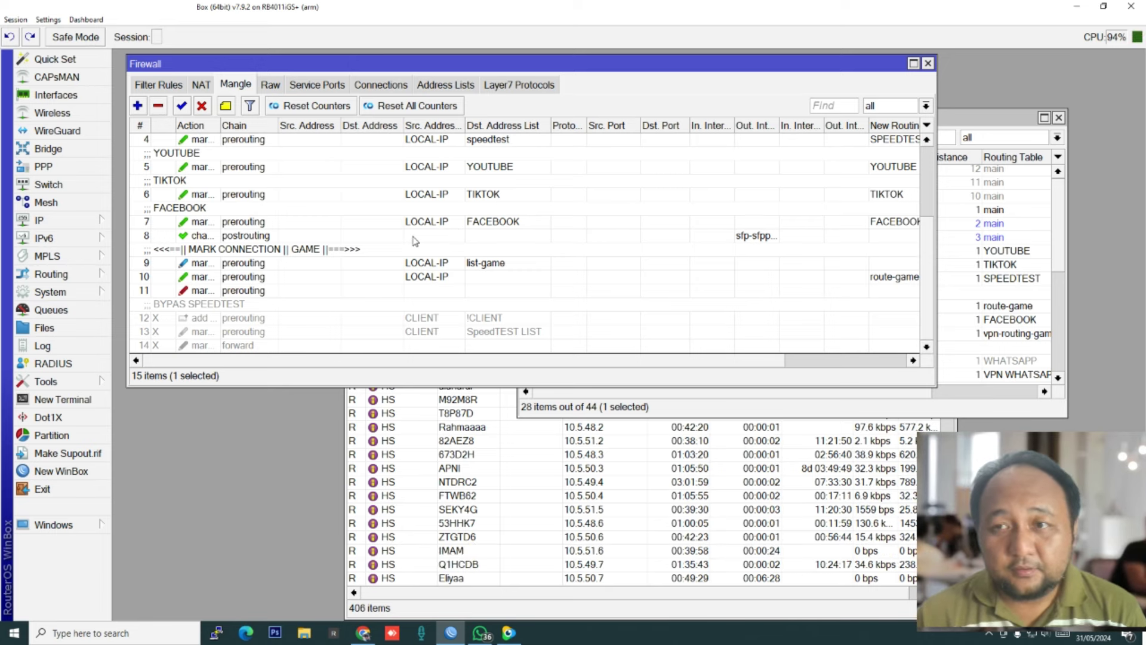
scroll(430, 272, "up", 3)
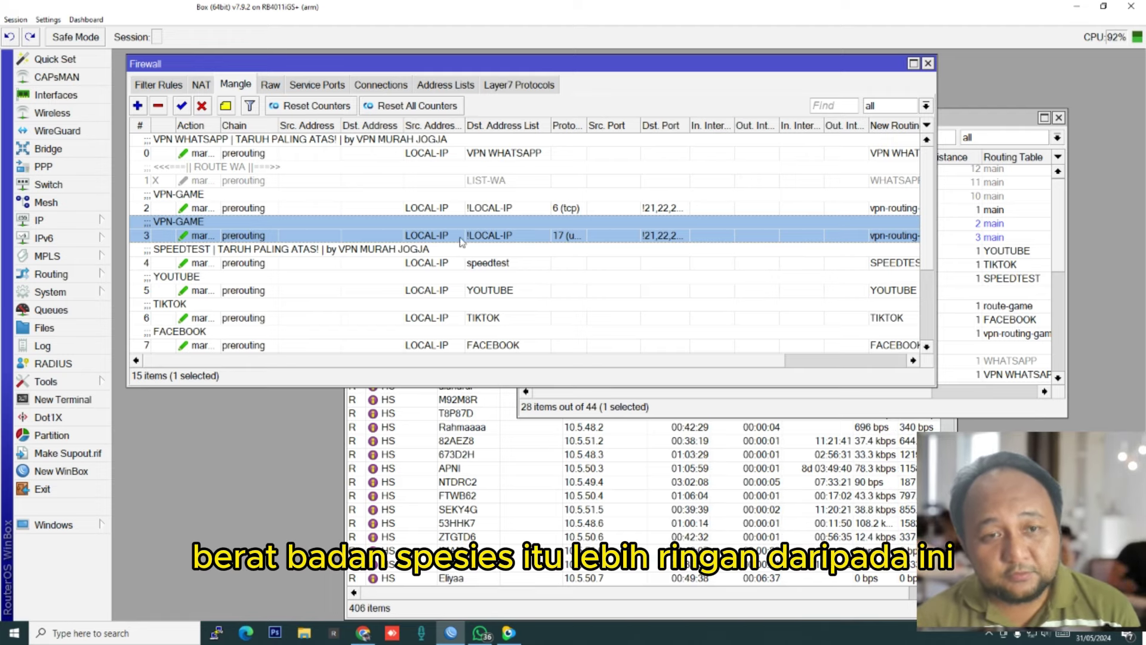
scroll(412, 254, "down", 2)
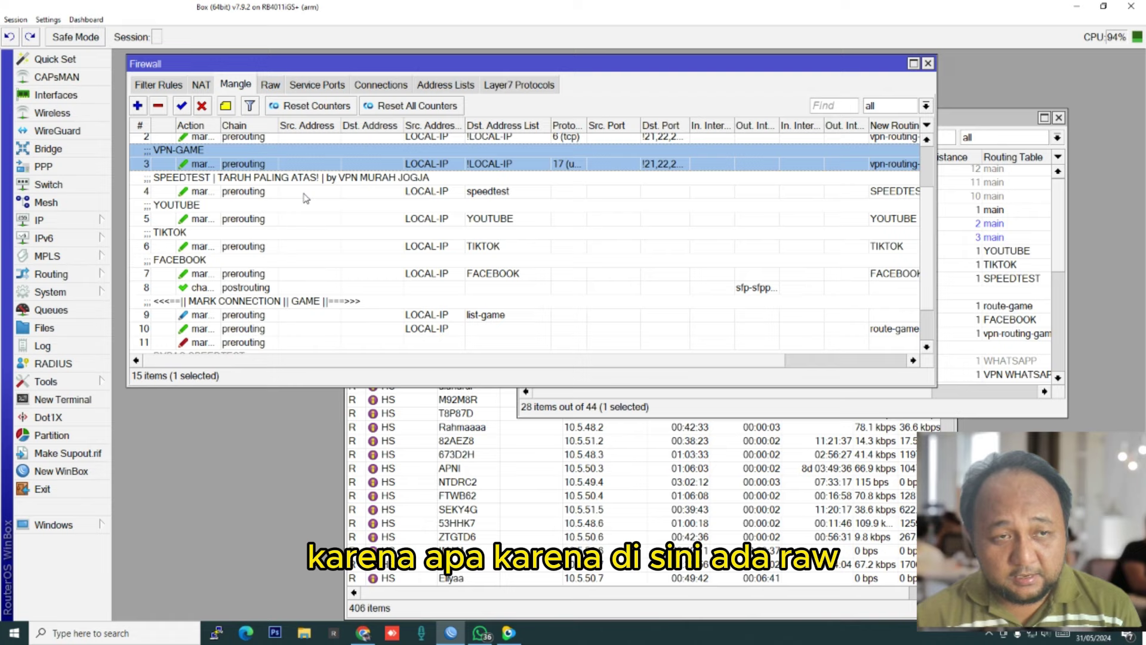
left_click(270, 84)
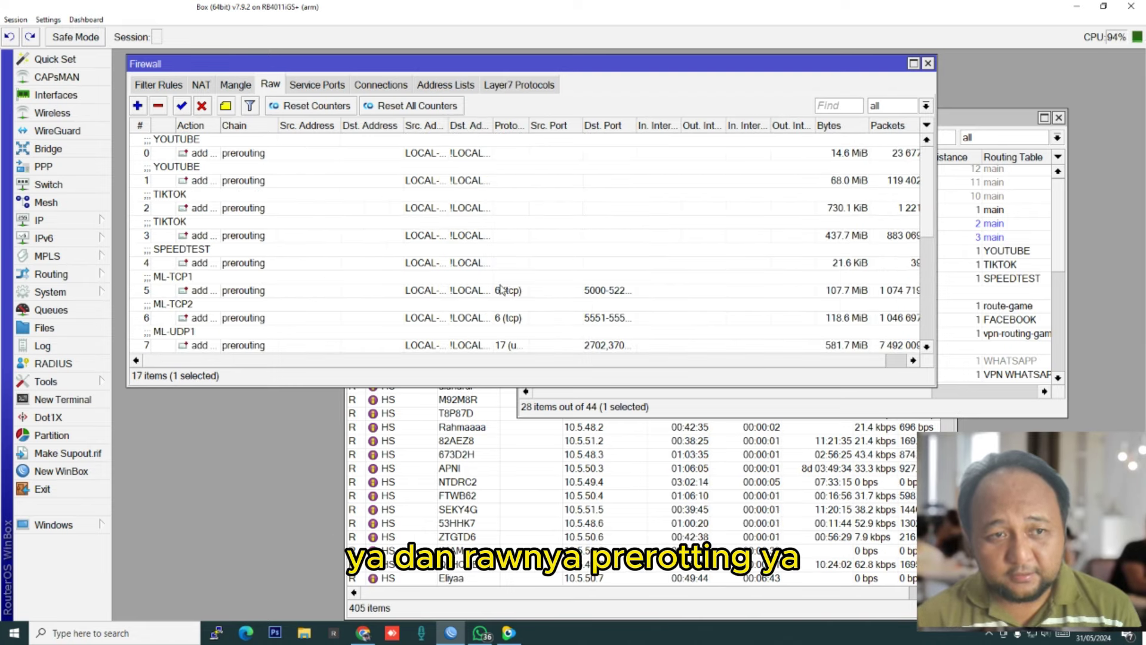
left_click(236, 84)
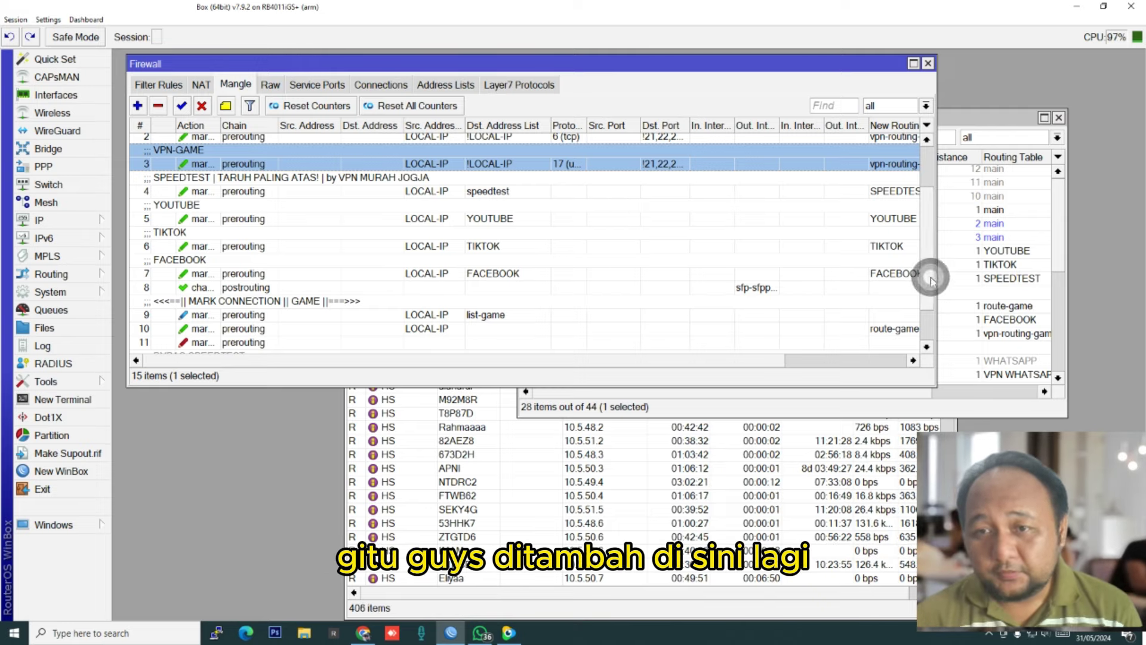
left_click_drag(931, 279, 926, 362)
left_click(472, 209)
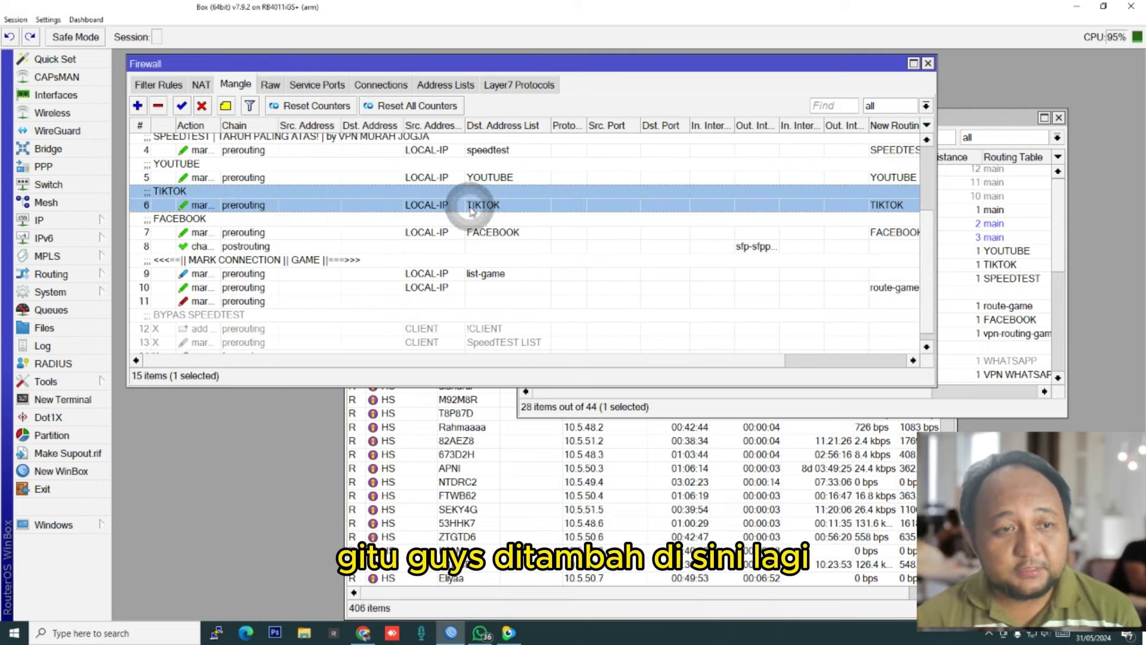
scroll(471, 209, "down", 1)
Step: Open the simple queues in a maximized window, widen the name column and sort the list by name
left_click(43, 310)
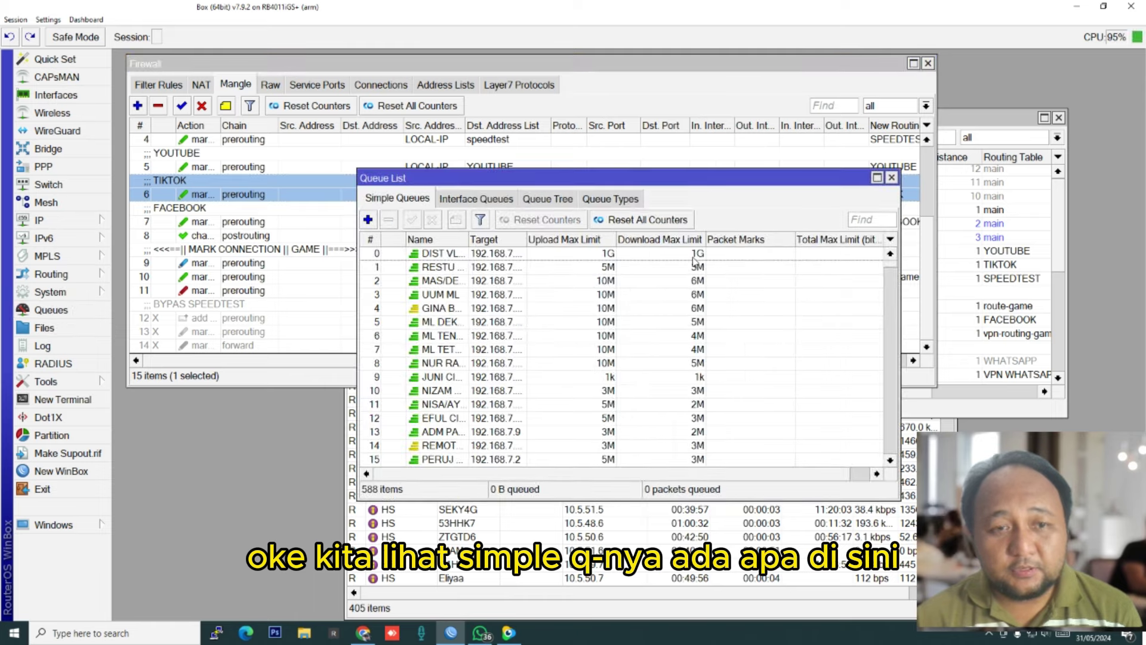
double_click(707, 177)
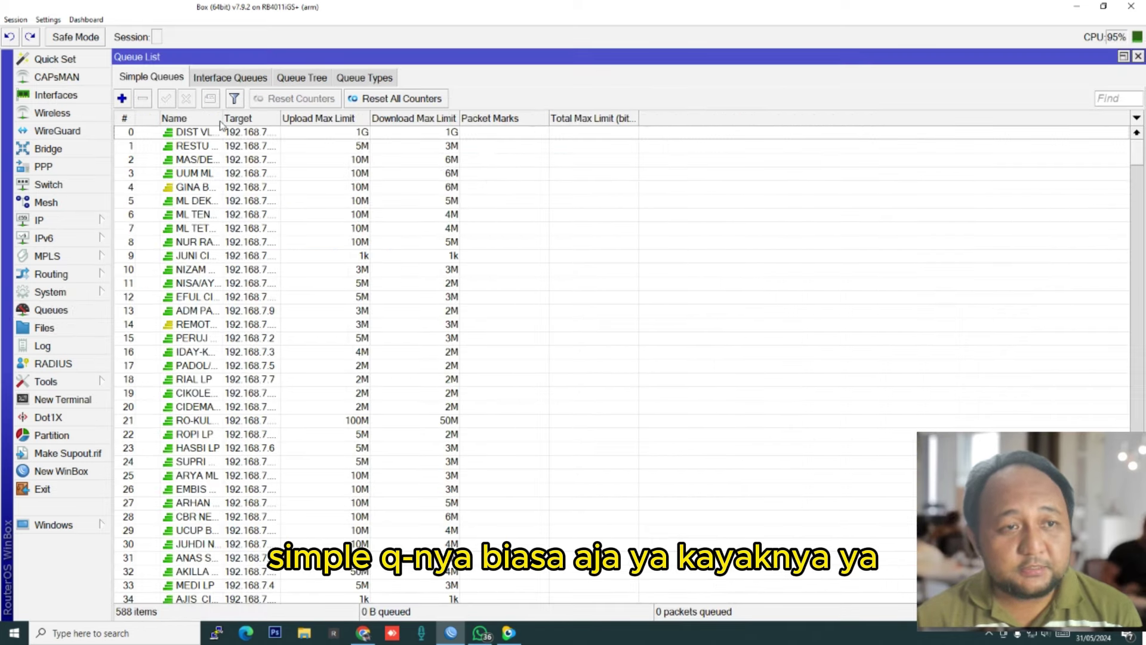
left_click_drag(221, 118, 235, 117)
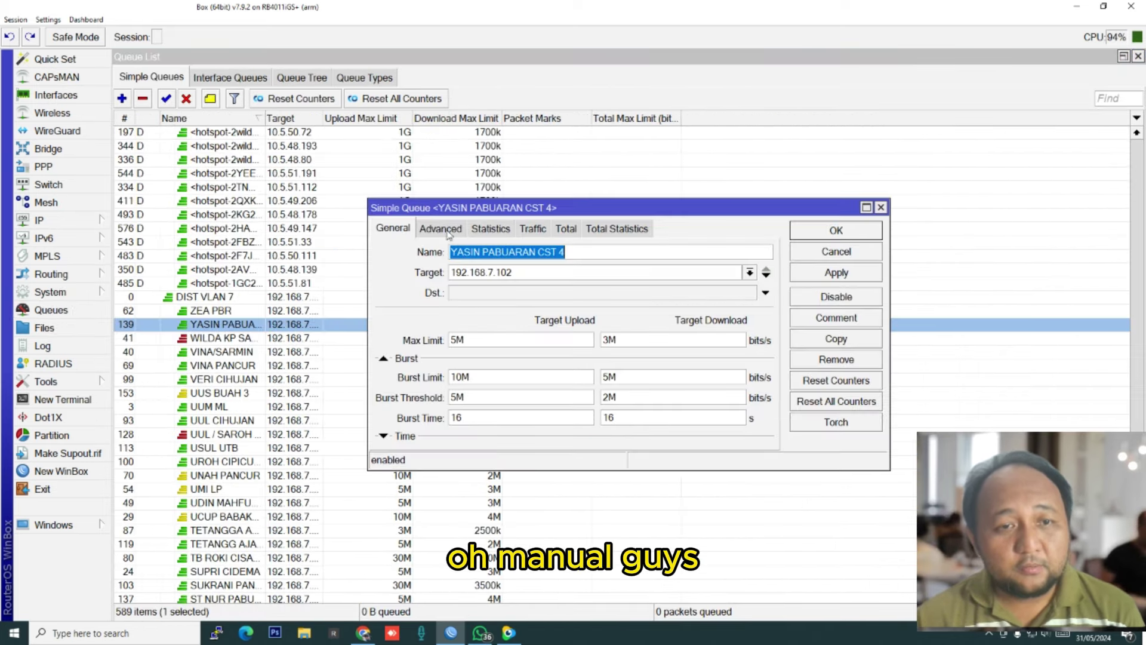
Step: Inspect the limit and burst settings of two client queues under DIST VLAN 7 and close them without changes
left_click(440, 228)
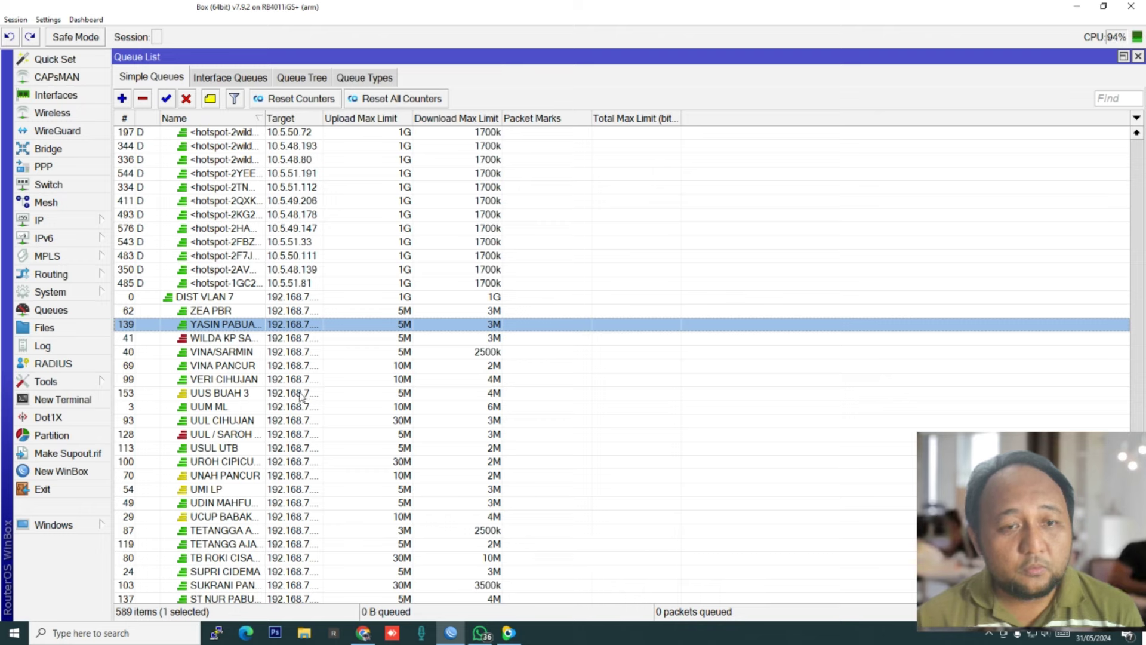
scroll(301, 401, "down", 2)
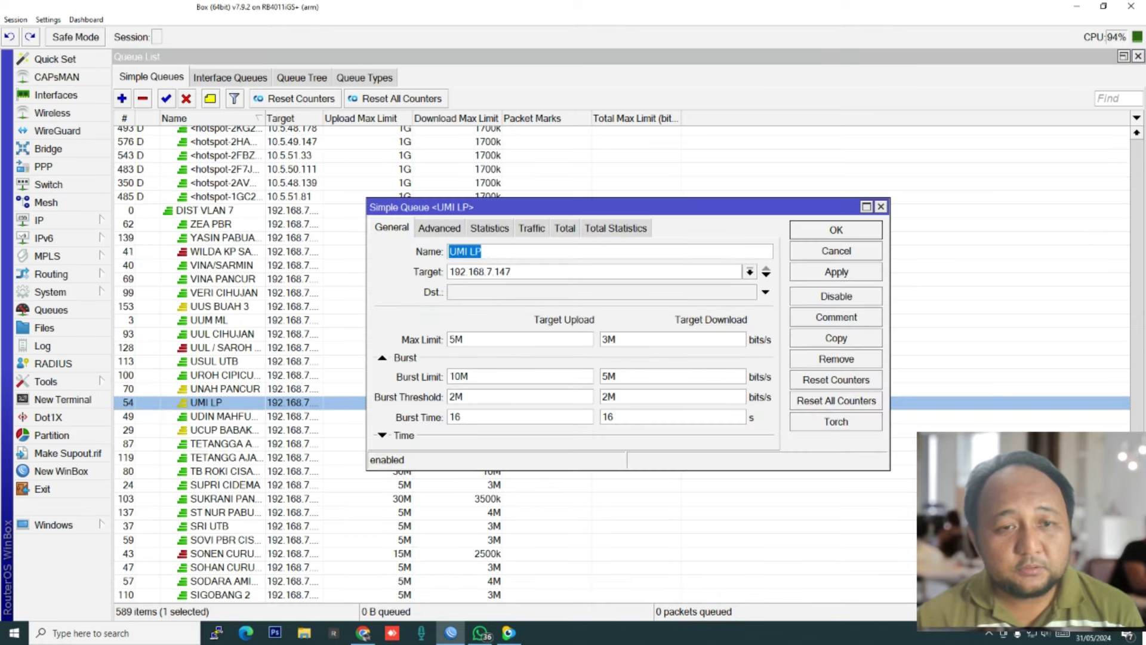
left_click(829, 251)
scroll(353, 465, "down", 2)
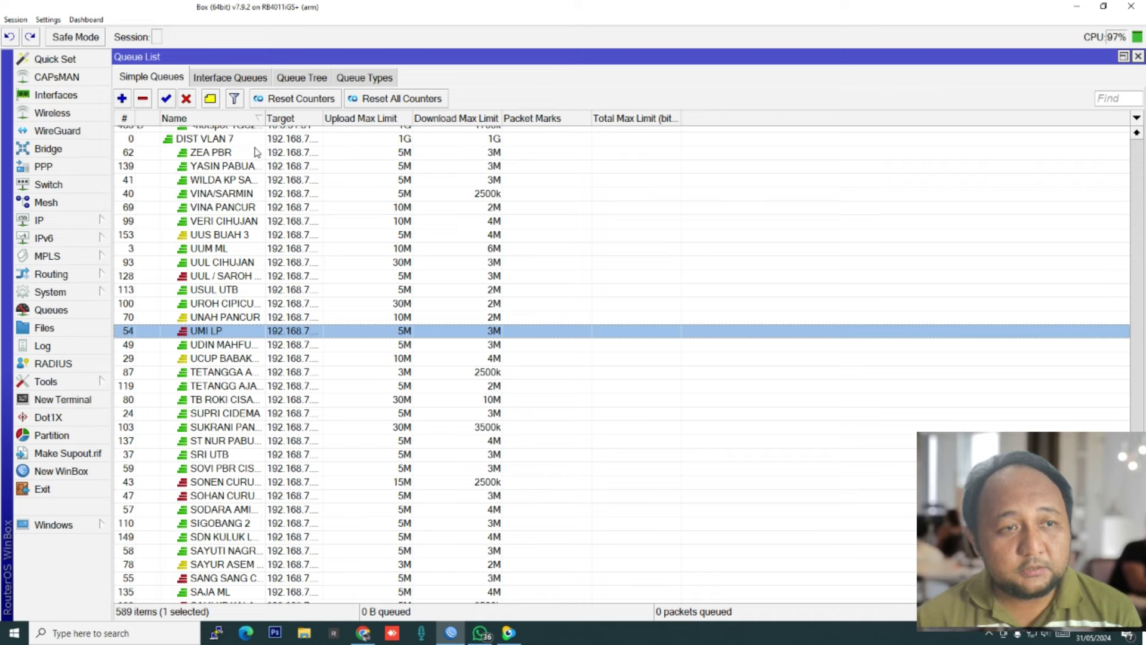
Step: Select all dynamic hotspot client queues under the HOTSPOT parent to count them
left_click(275, 157)
scroll(844, 304, "up", 2)
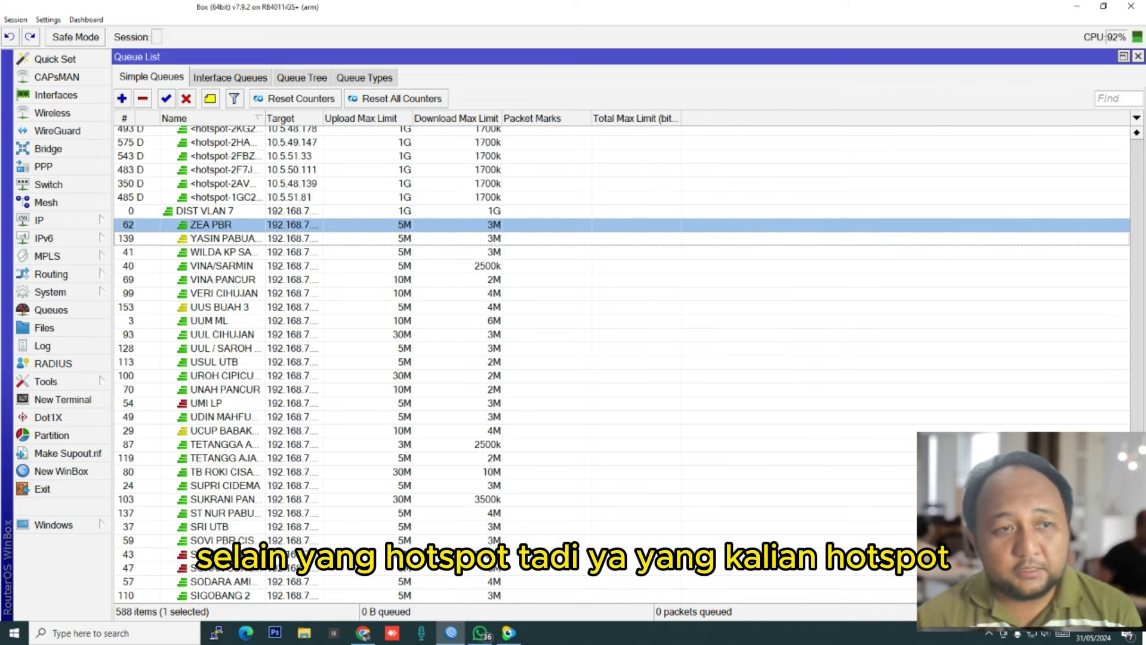
scroll(297, 251, "up", 1)
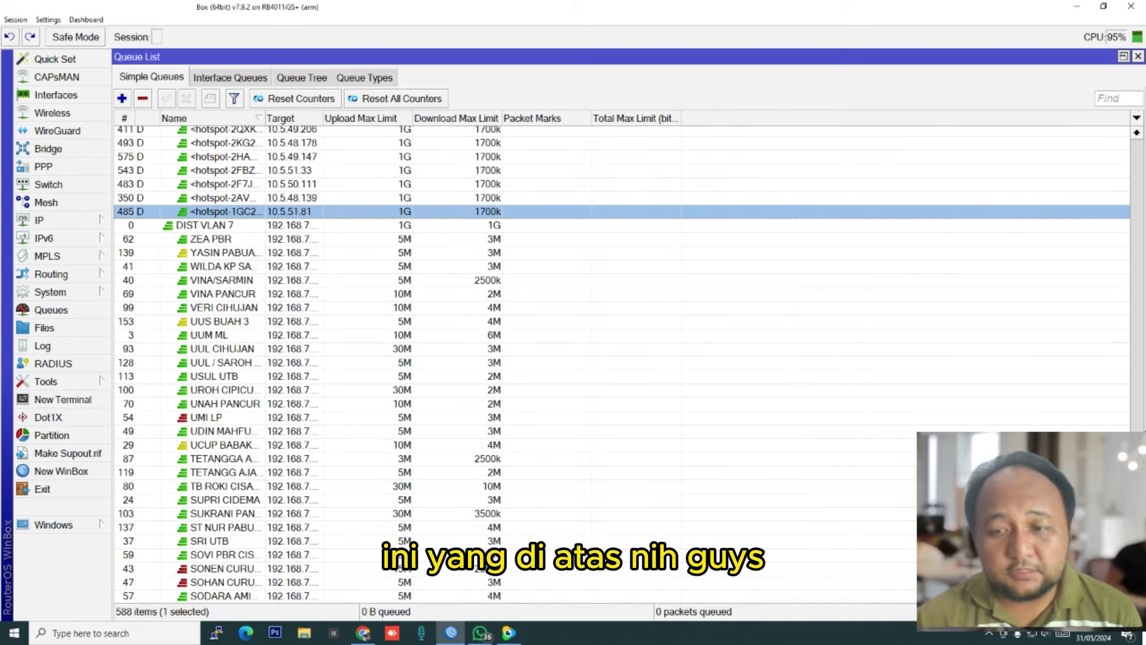
left_click_drag(1137, 358, 1131, 148)
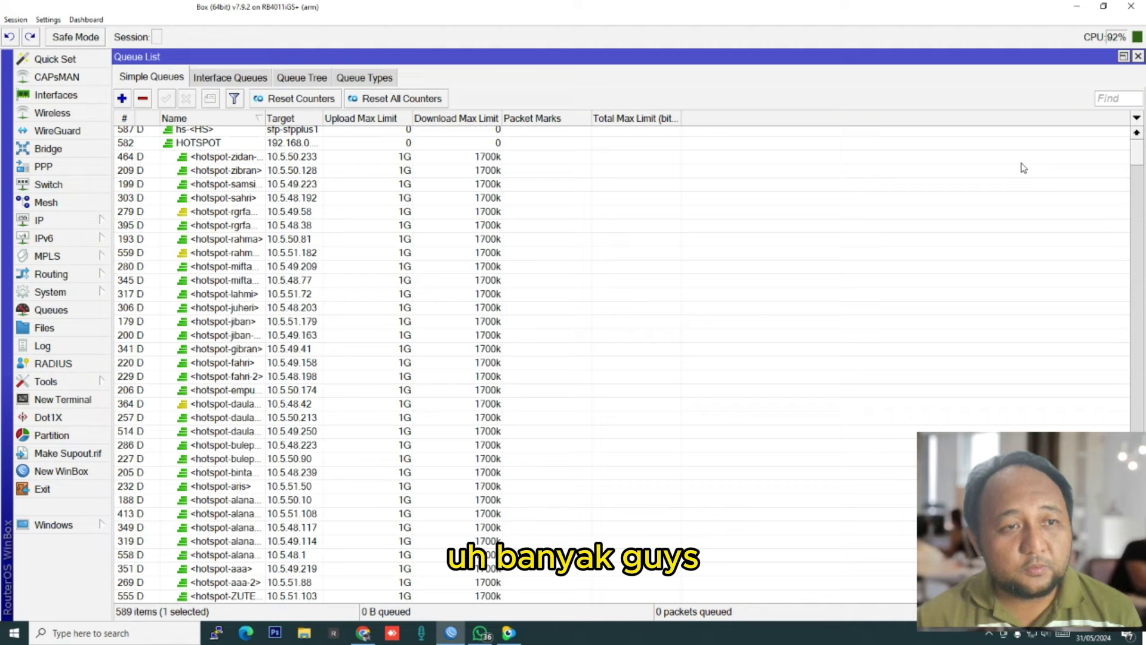
left_click(217, 156)
key("ctrl+a")
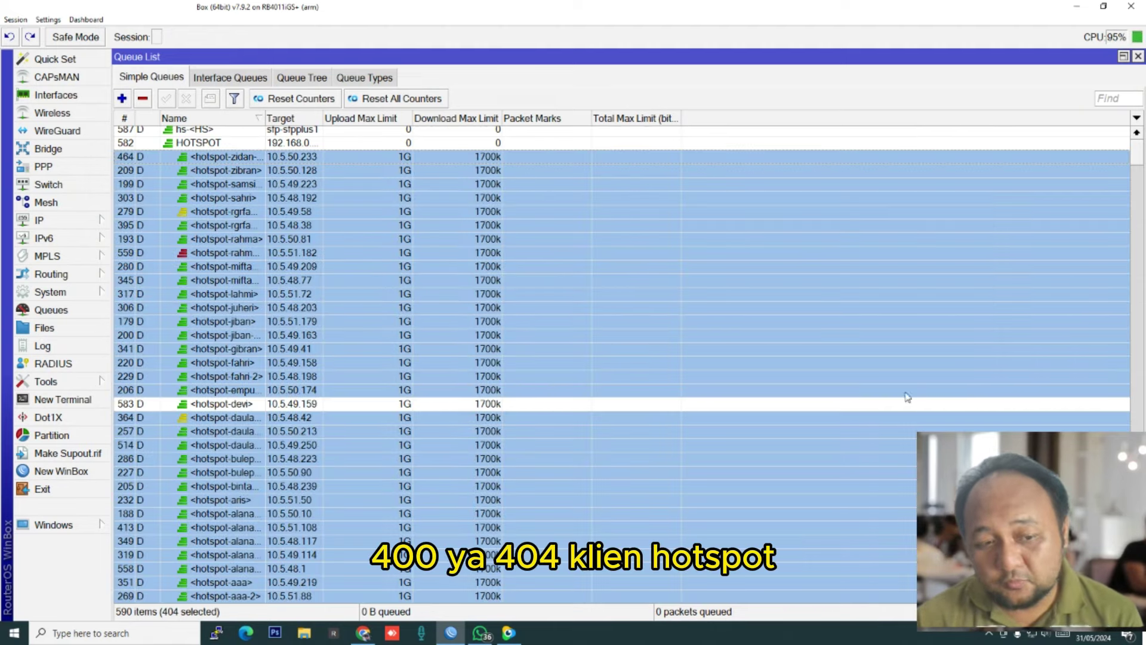
Step: Select the whole range of client queues under DIST VLAN 7 to count the monthly customers
left_click_drag(1130, 150, 967, 431)
left_click(226, 185)
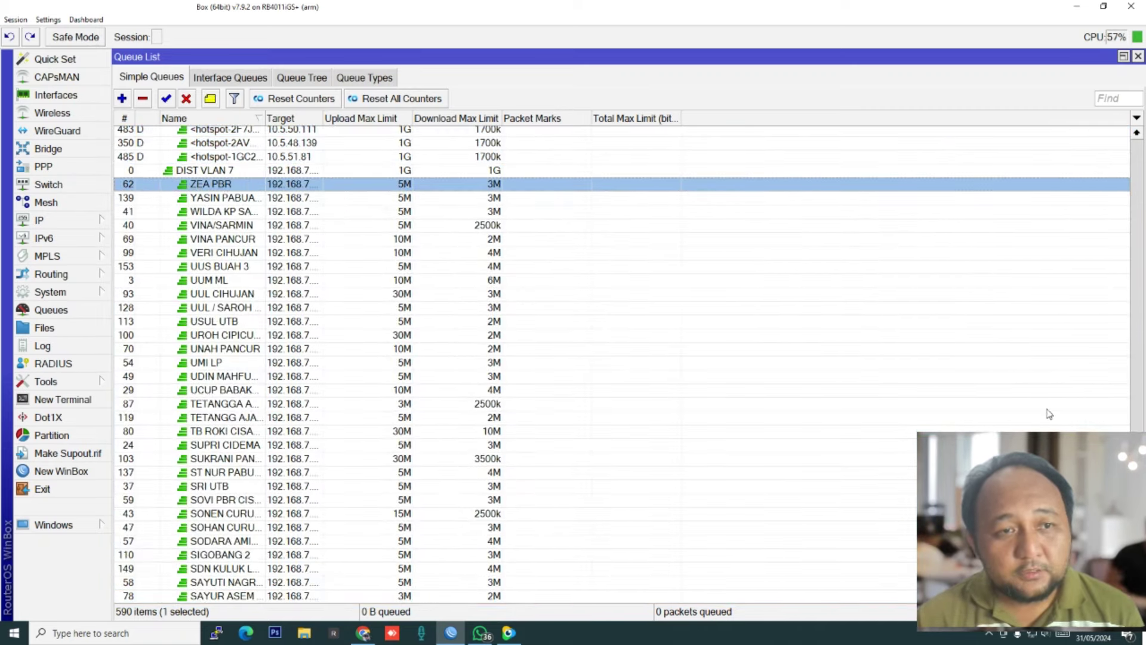
scroll(966, 431, "down", 20)
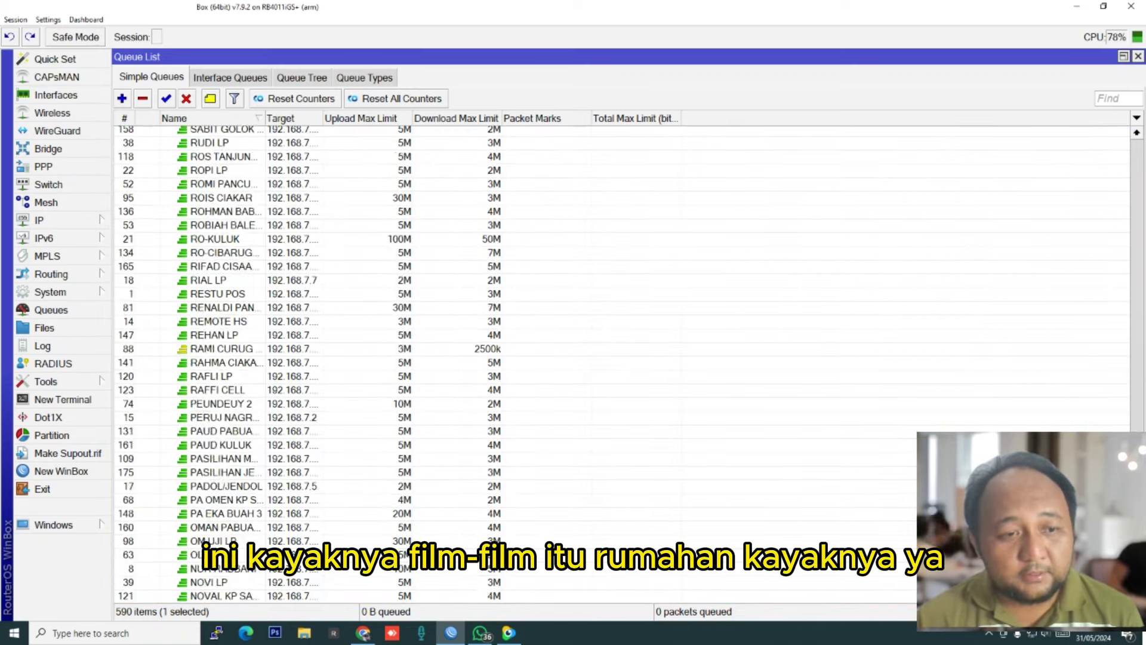
scroll(967, 431, "down", 15)
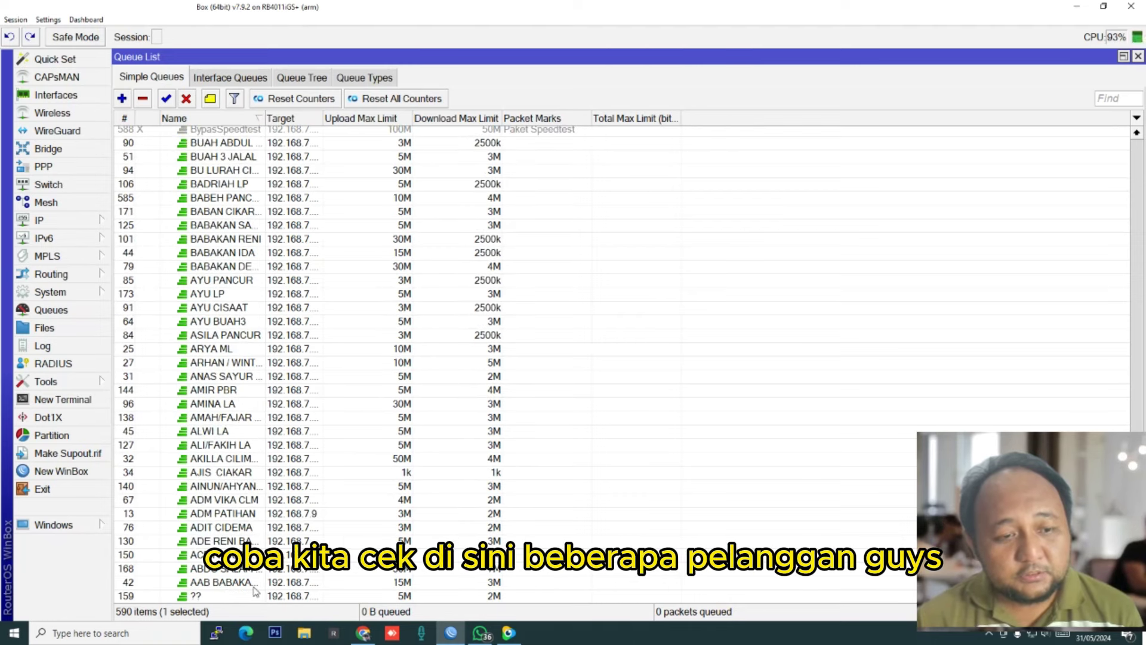
left_click(286, 583, "shift")
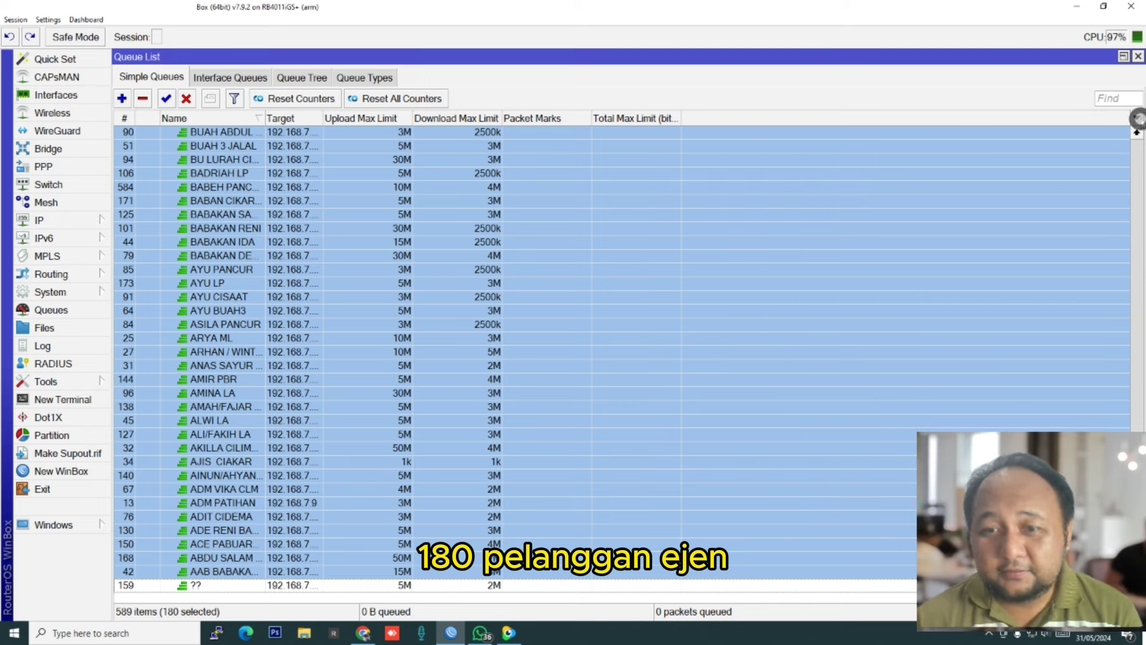
Step: Add the Upload and Download rate columns to the simple queue list
left_click(1137, 118)
left_click(1103, 179)
scroll(658, 281, "down", 10)
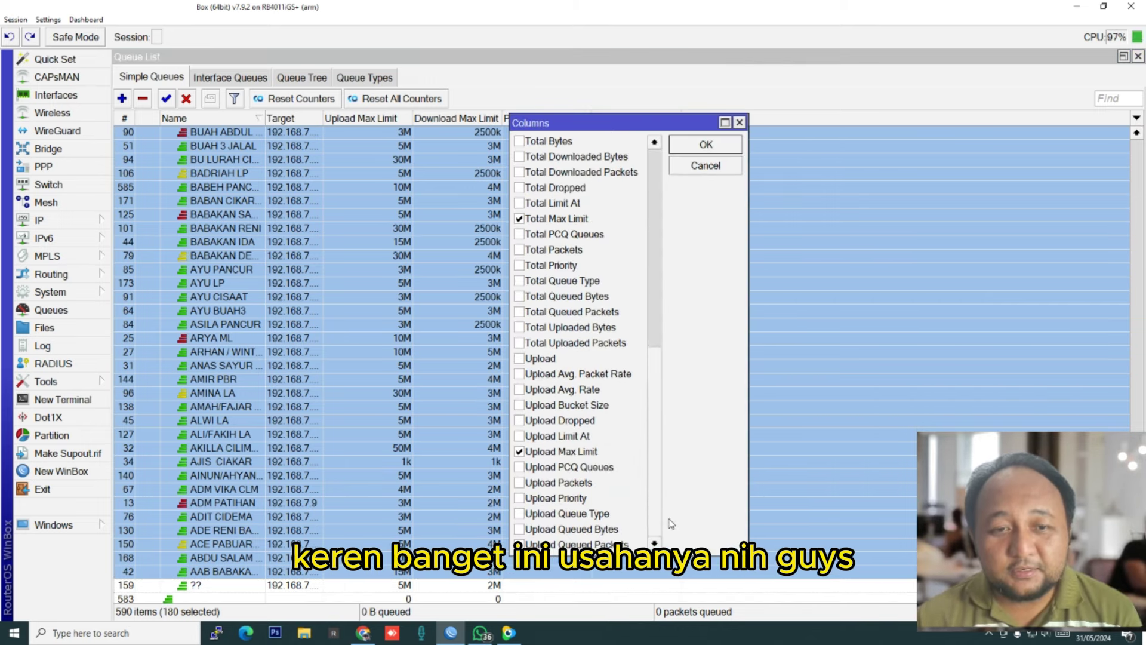
left_click(539, 358)
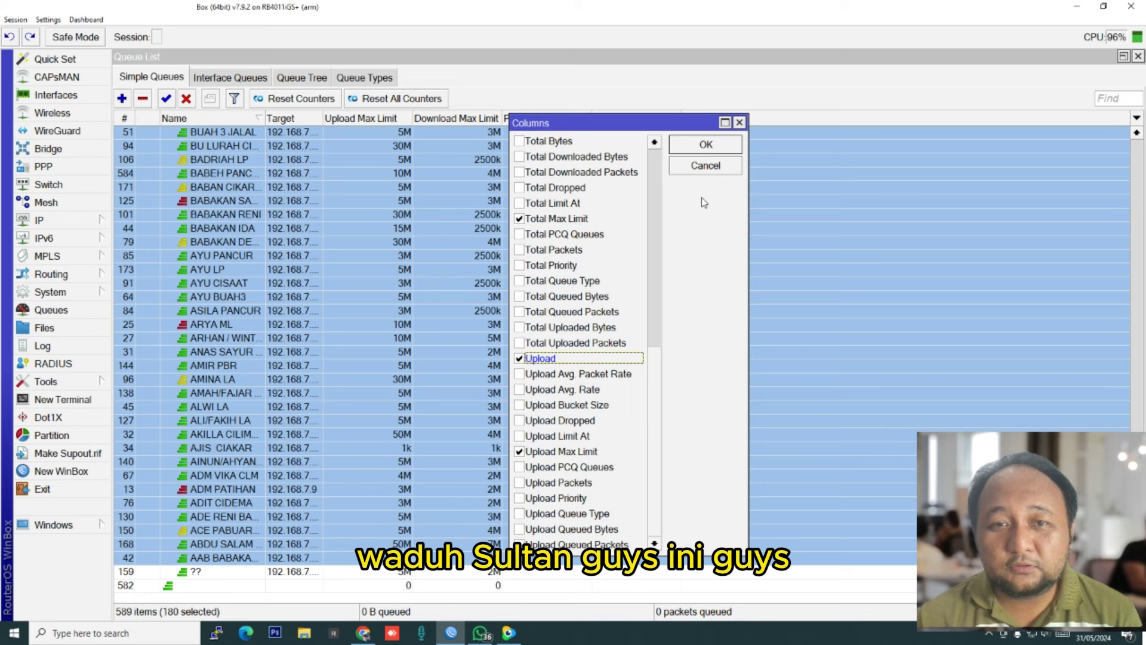
left_click(705, 145)
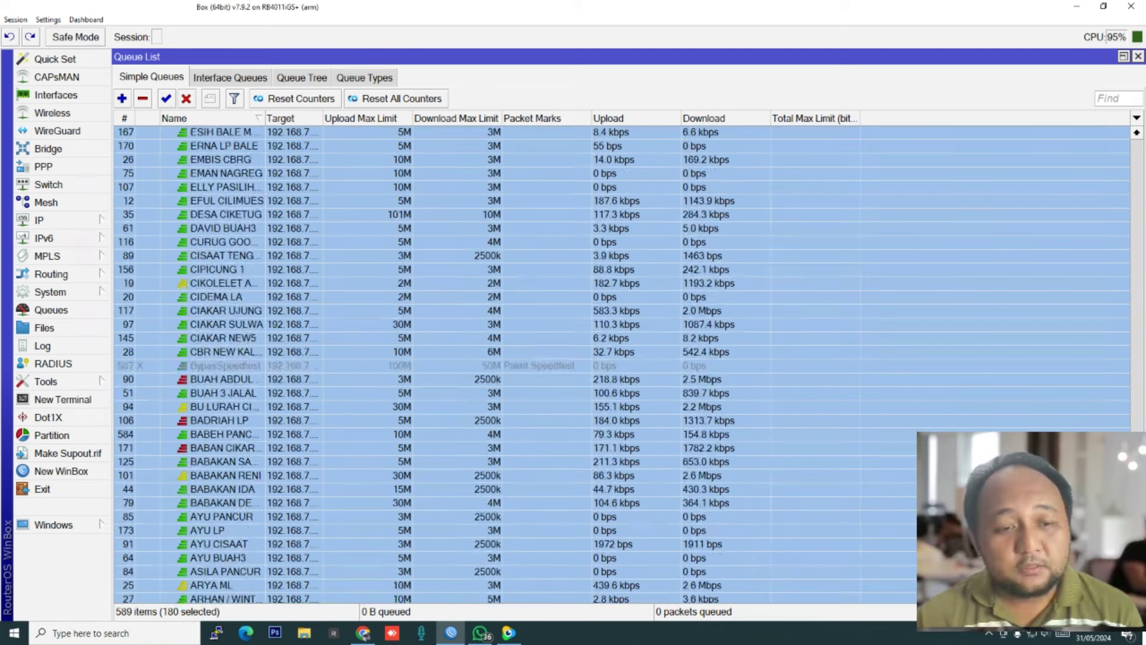
Step: Open the first dynamic client queue under HOTSPOT and check its upload max limit
left_click_drag(1137, 596, 1141, 139)
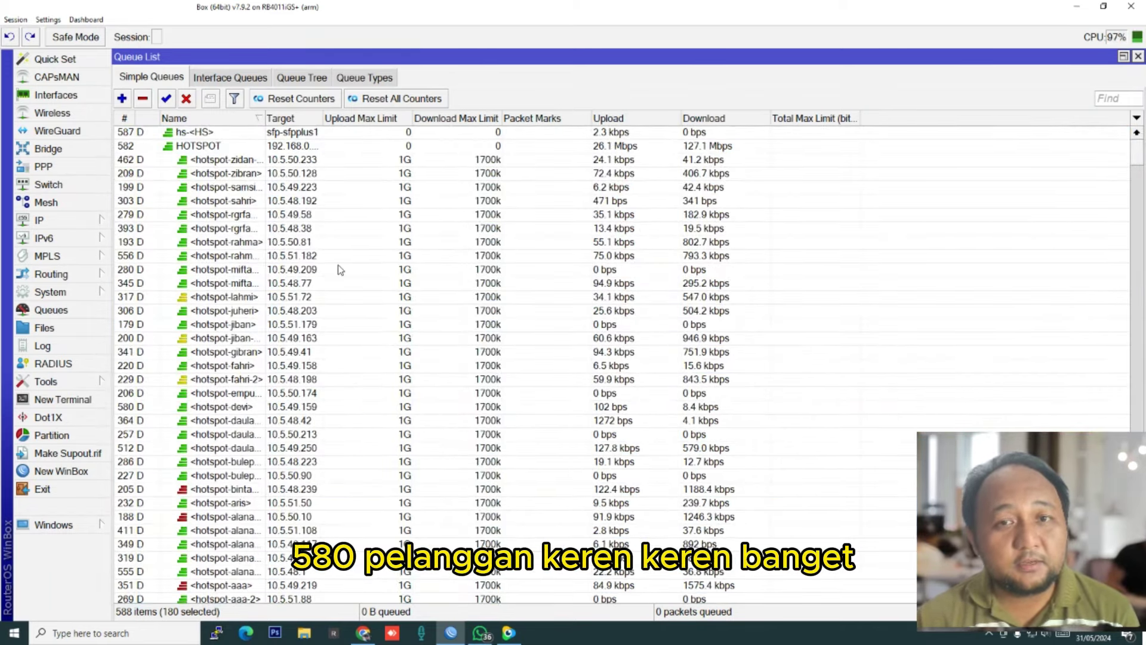
double_click(370, 160)
double_click(457, 338)
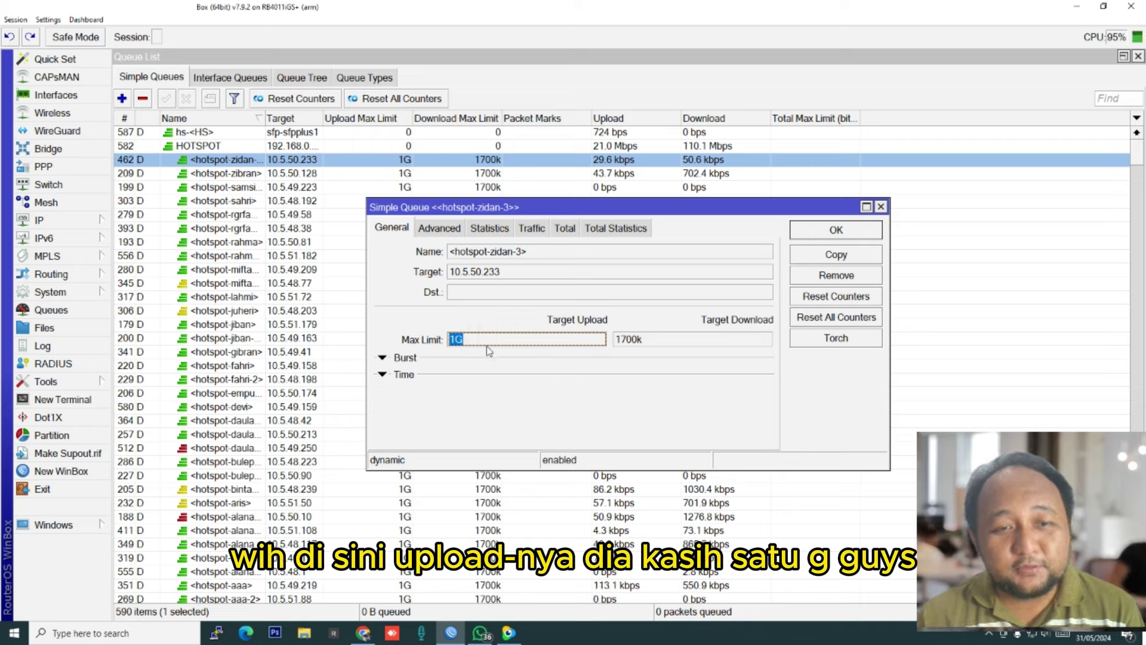
left_click(482, 338)
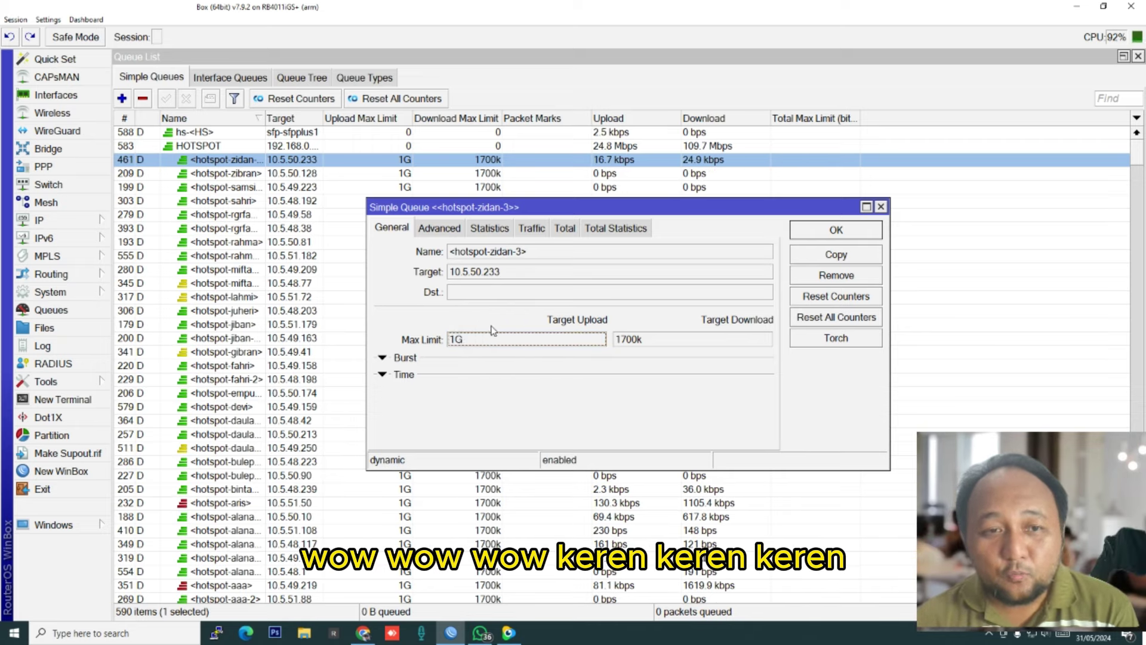
Step: Check the same hotspot queue's guaranteed upload and download rates in its Limit At settings
left_click(439, 227)
double_click(452, 298)
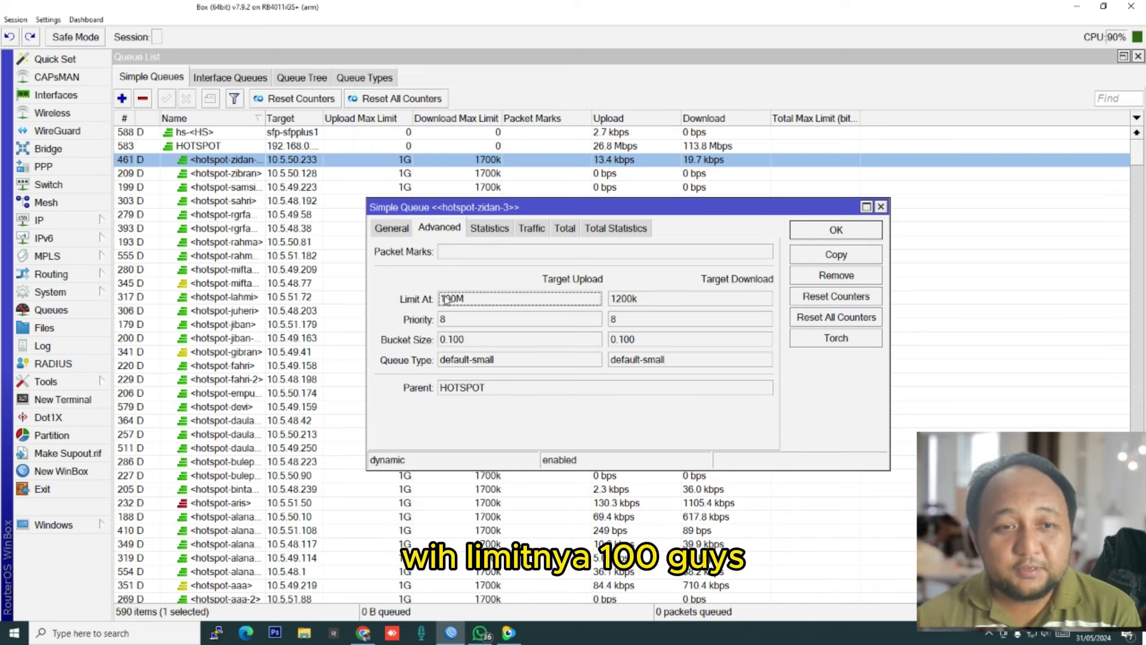
left_click(499, 297)
double_click(499, 297)
double_click(663, 298)
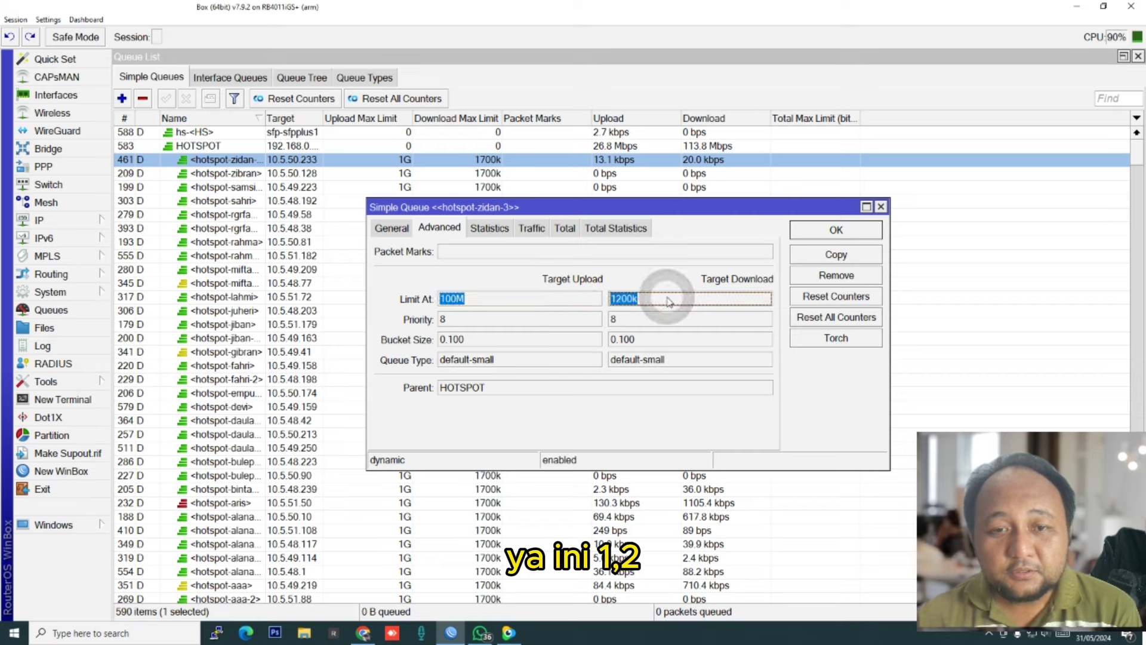
Step: Compare the hotspot queue's max limits with its Limit At rates once more and close the queue
left_click(389, 230)
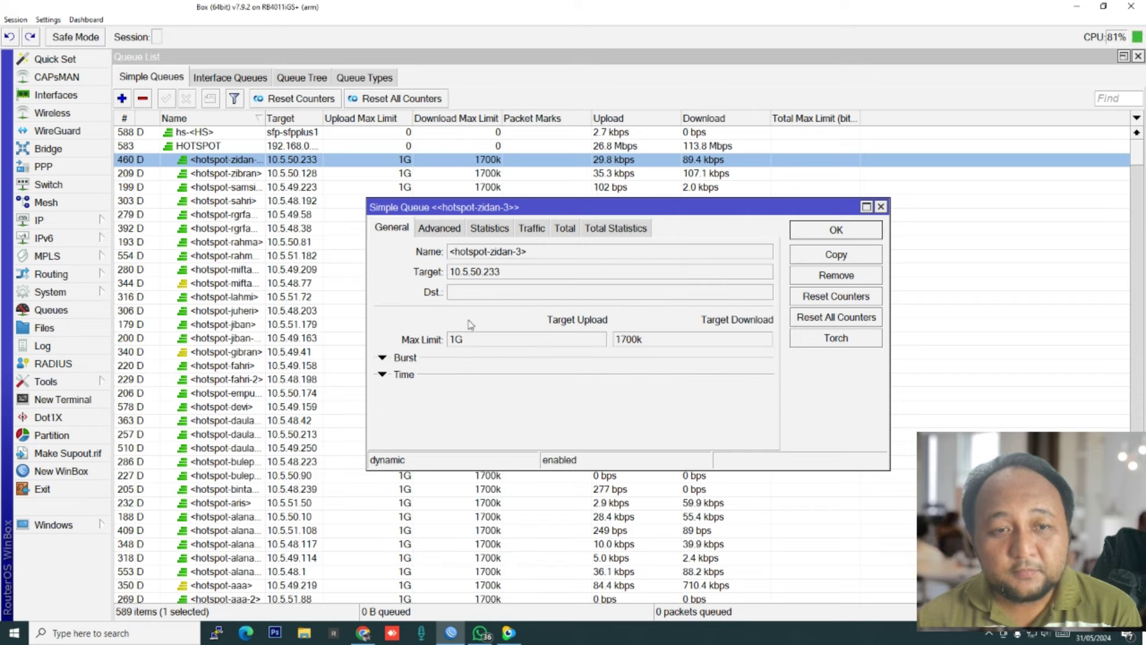
left_click(439, 227)
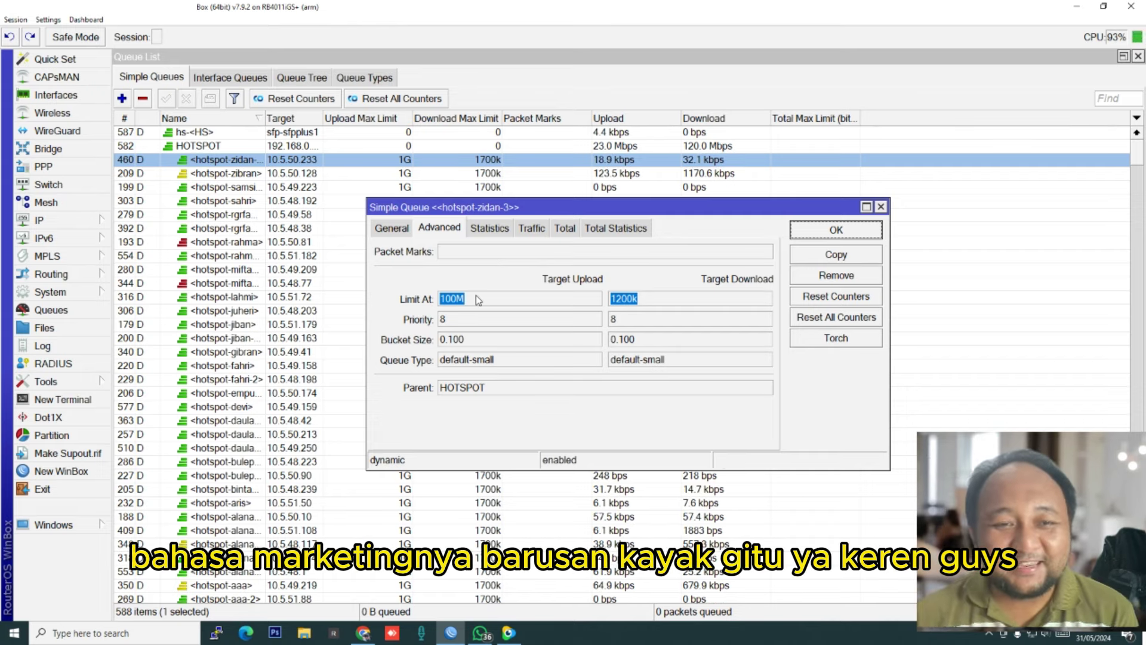
left_click(402, 228)
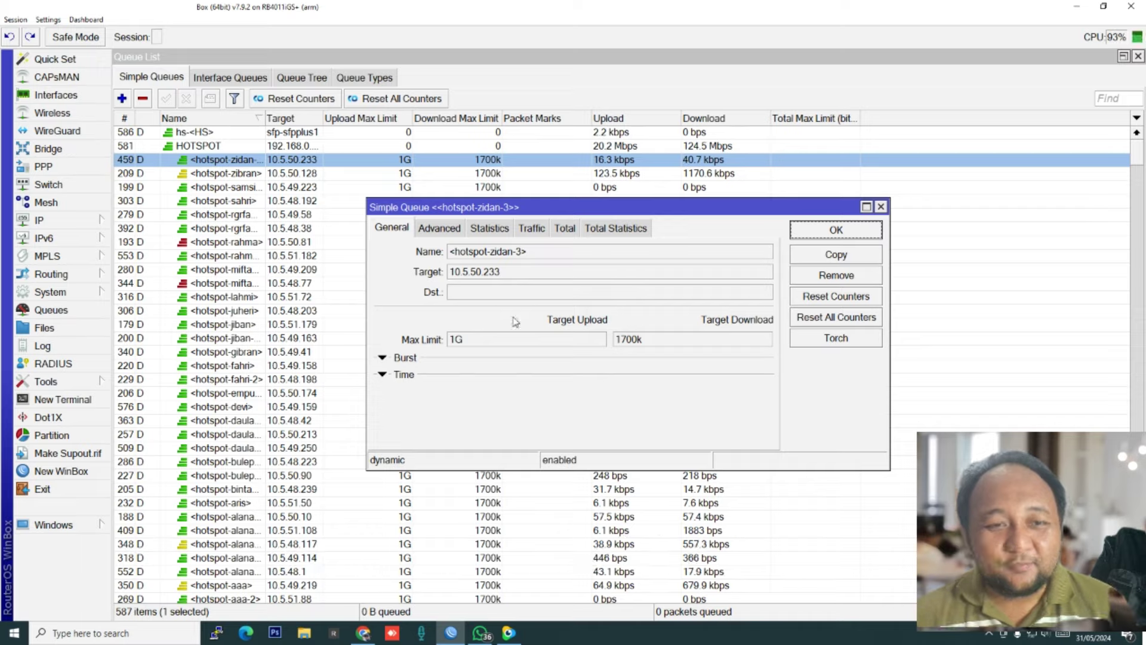
left_click(821, 229)
Step: Look through the hotspot queues' live rates, check the interface list briefly and return to the queue list
mouse_move(1137, 157)
left_mouse_down()
mouse_move(1143, 219)
mouse_move(1137, 144)
left_mouse_up()
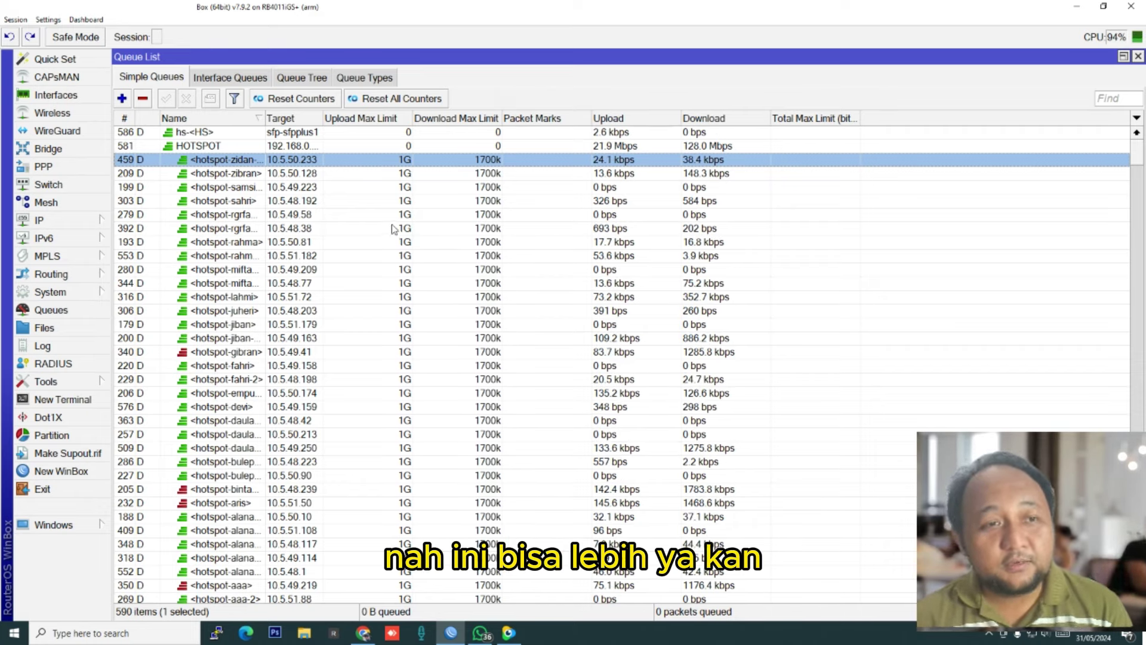
scroll(1137, 154, "down", 20)
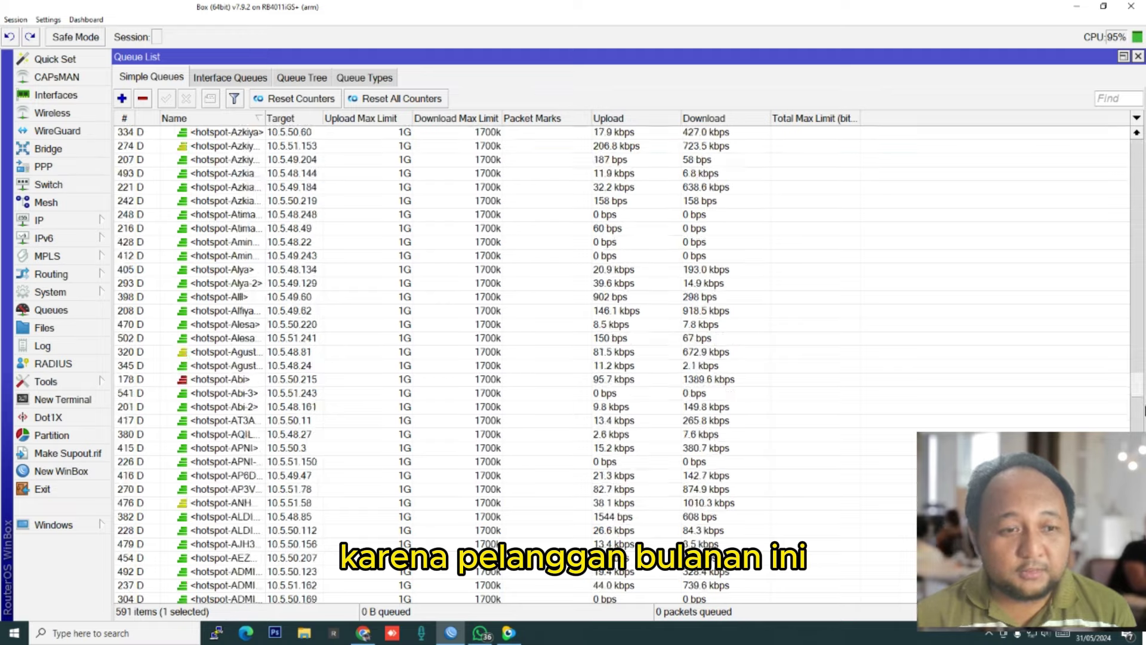
scroll(1050, 164, "up", 20)
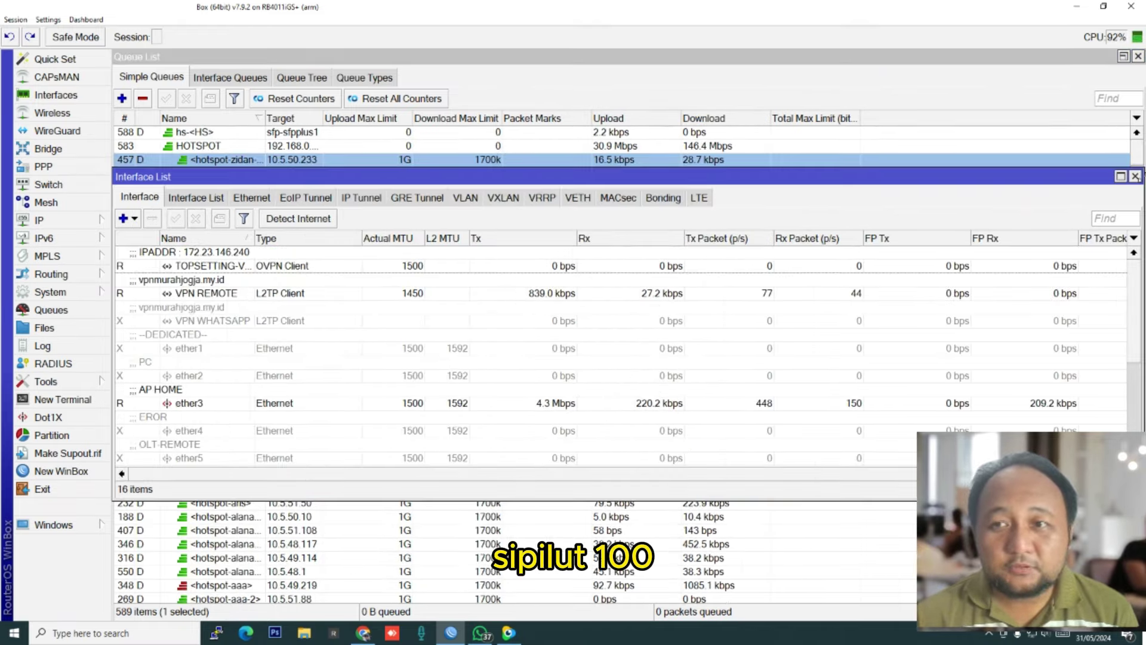
left_click(1135, 176)
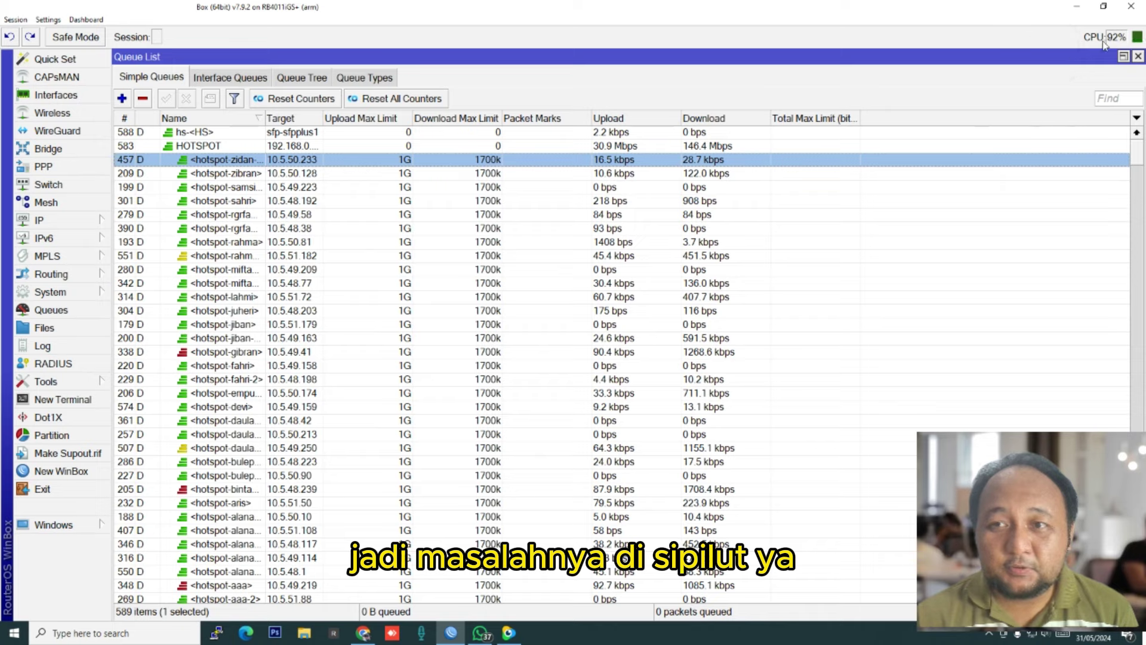
Step: Open the PPP settings and check the PPPoE servers, profiles and interface list for configured services
left_click(71, 168)
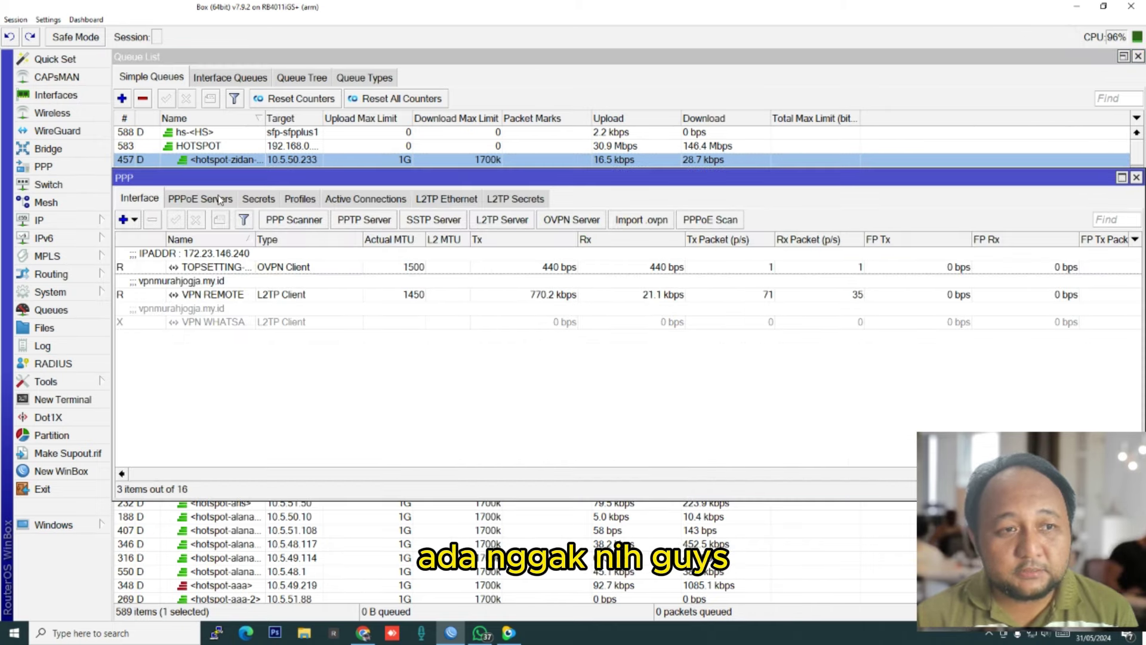
left_click(203, 199)
left_click(300, 198)
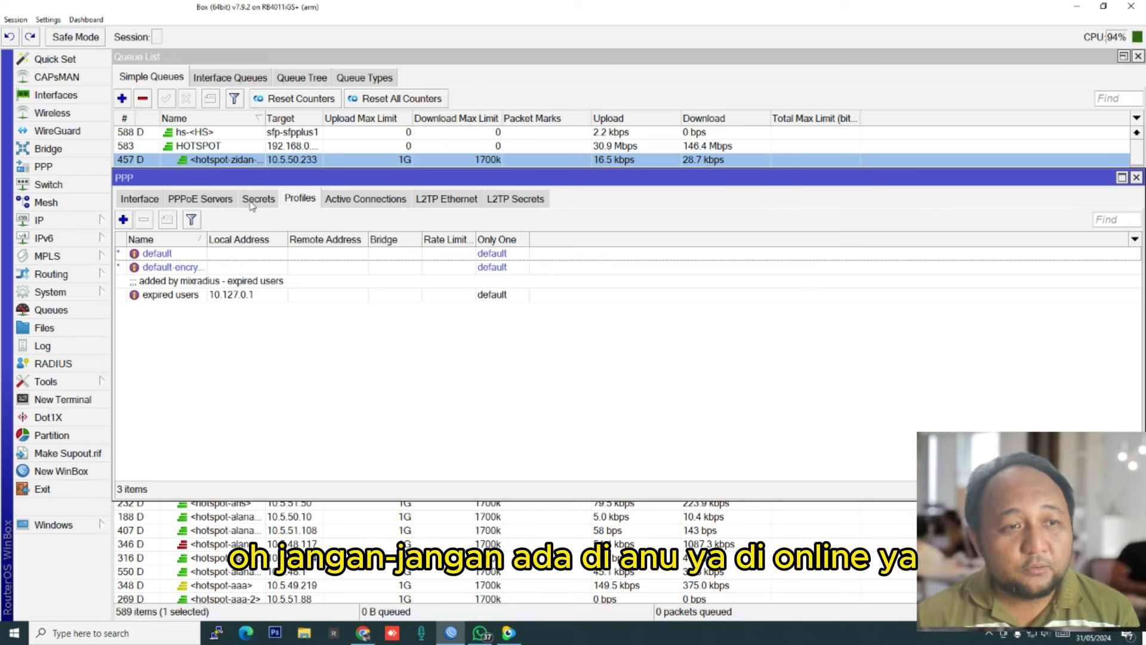
left_click(219, 199)
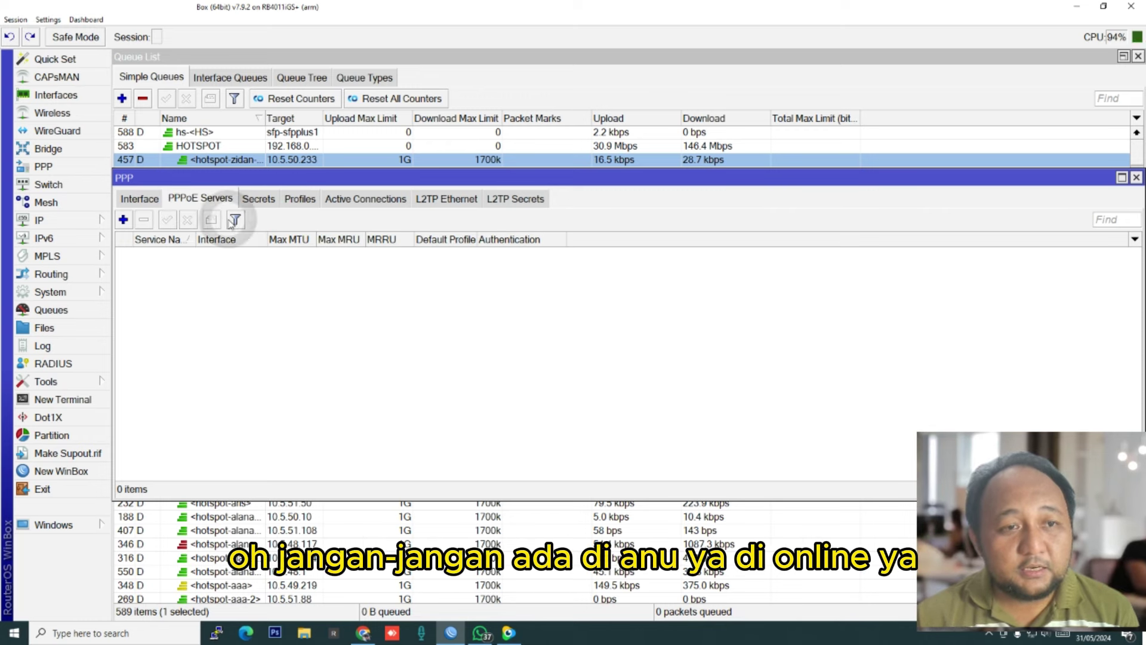
left_click(140, 198)
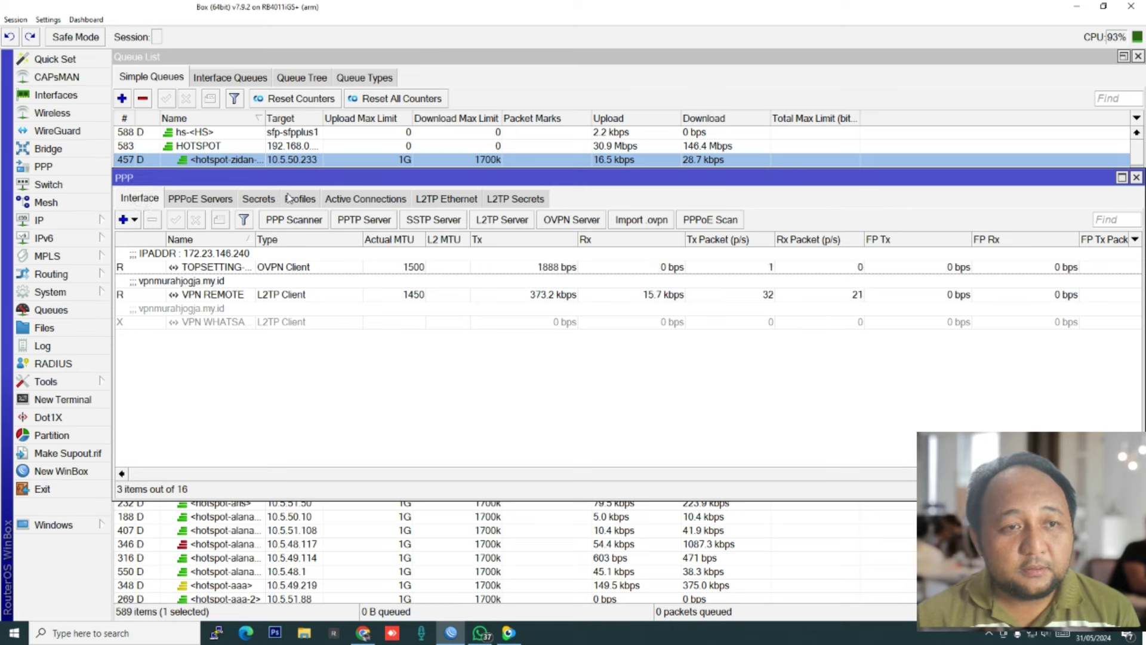
Step: Check the PPP active connections and secrets, then inspect the PPP Authentication&Accounting settings for RADIUS use and cancel
left_click(299, 198)
left_click(349, 199)
left_click(258, 199)
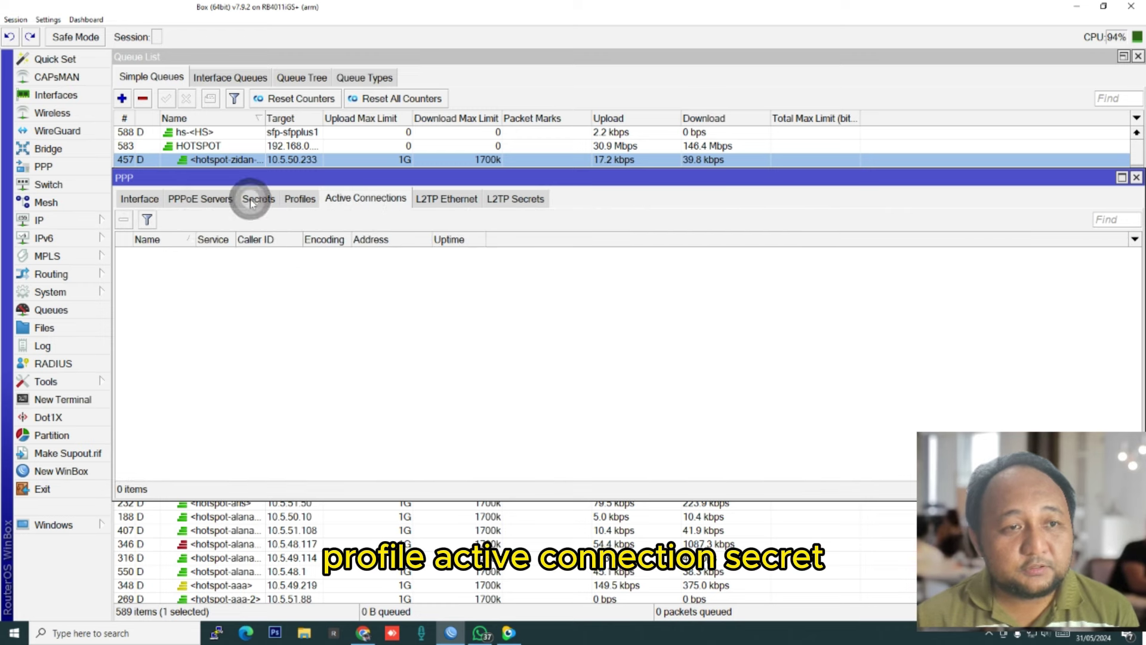
left_click(281, 222)
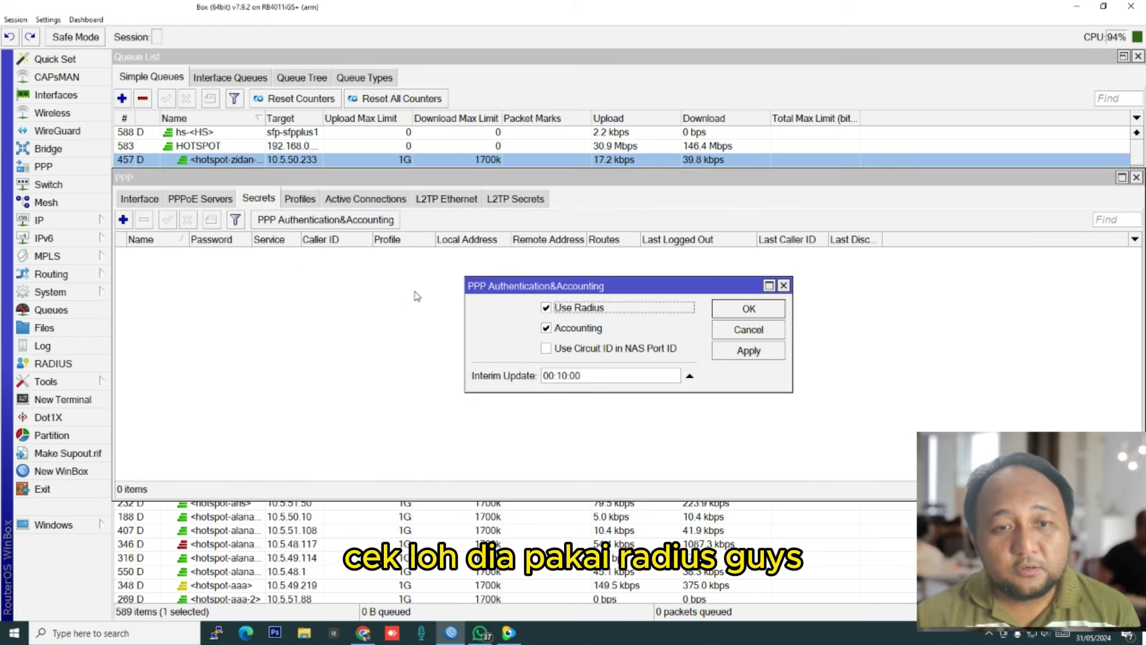
left_click(765, 332)
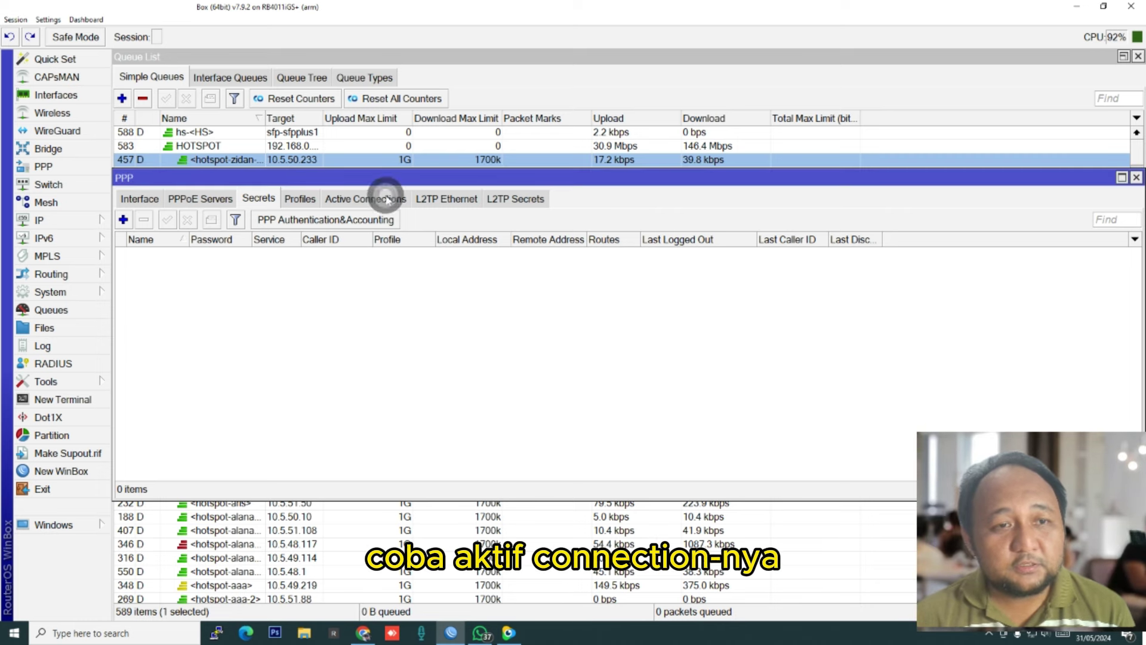
Step: Recheck the PPP active connections, PPPoE servers, secrets and profiles for any client accounts
left_click(373, 198)
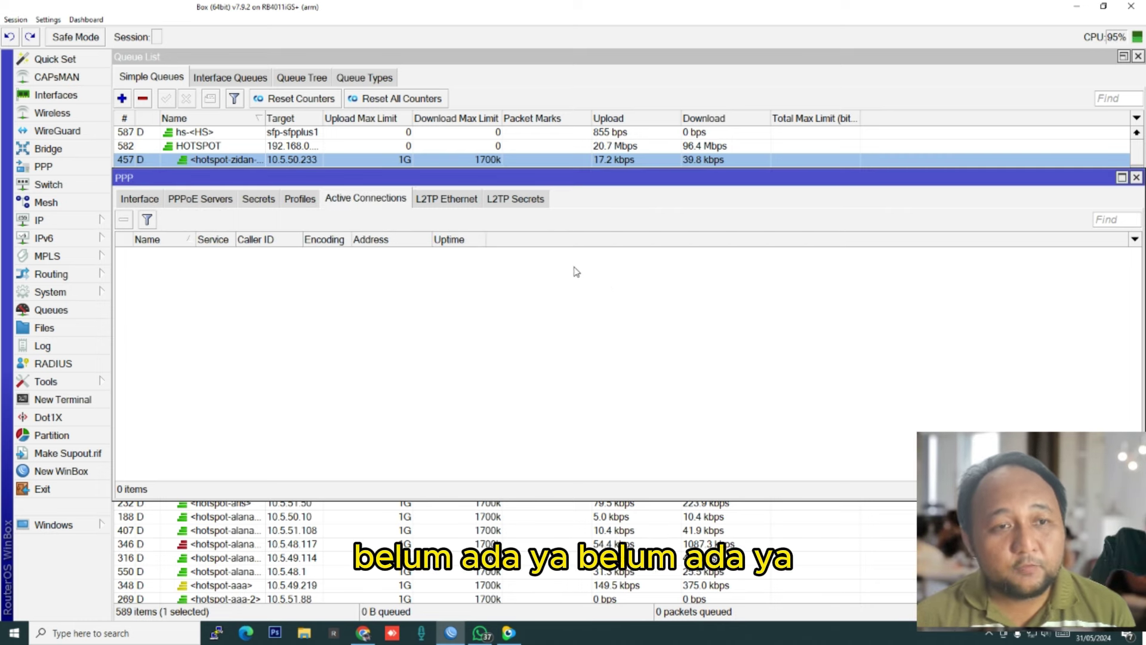
left_click(200, 198)
left_click(263, 203)
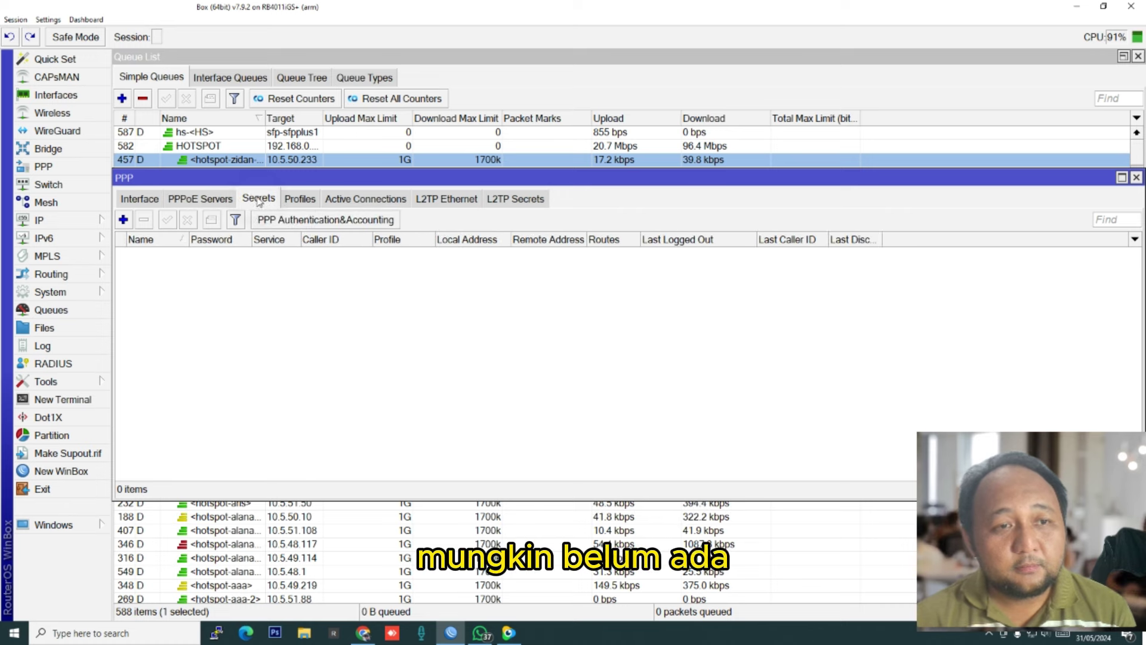
left_click(309, 202)
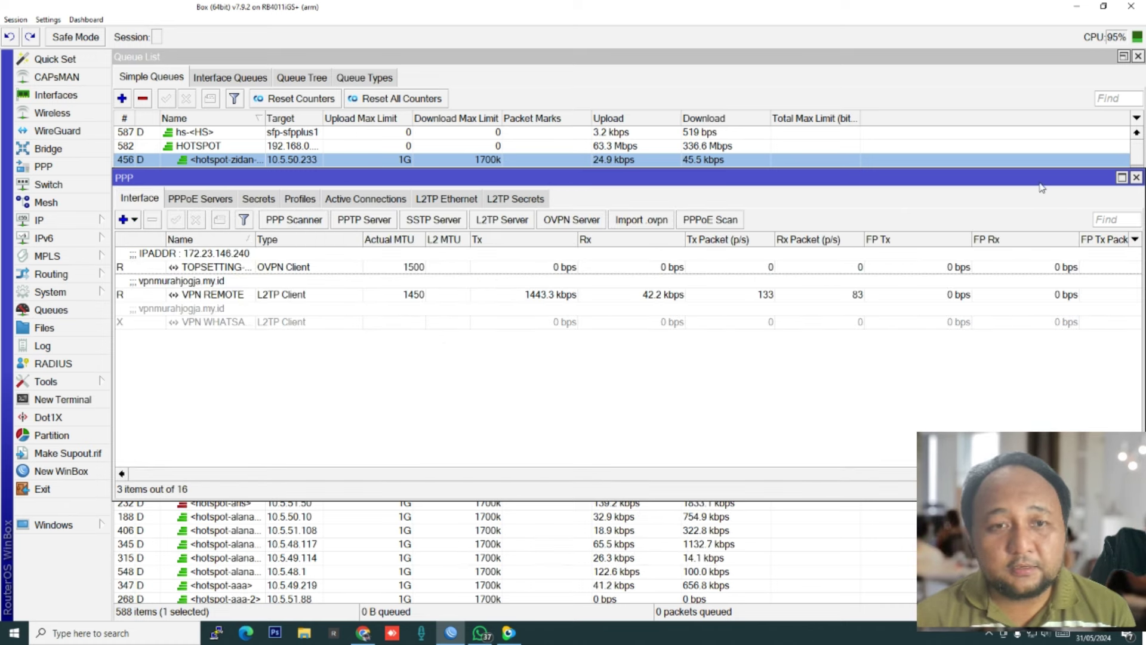
Step: Return to the simple queue list and look through the client queues down to its end
left_click(53, 222)
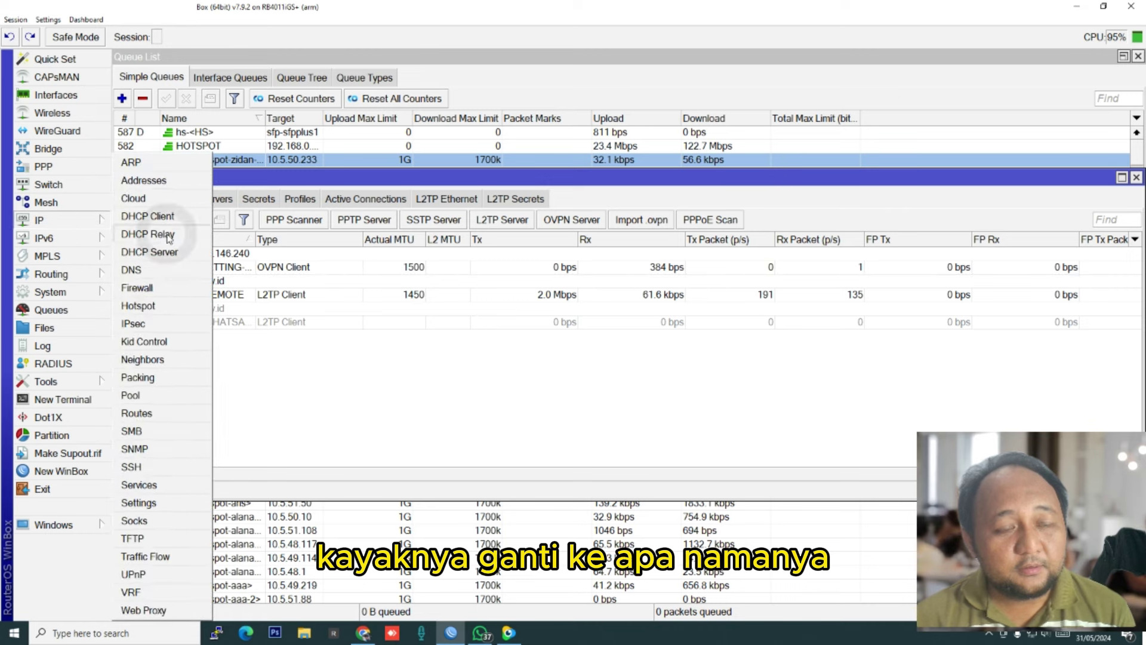
left_click(271, 406)
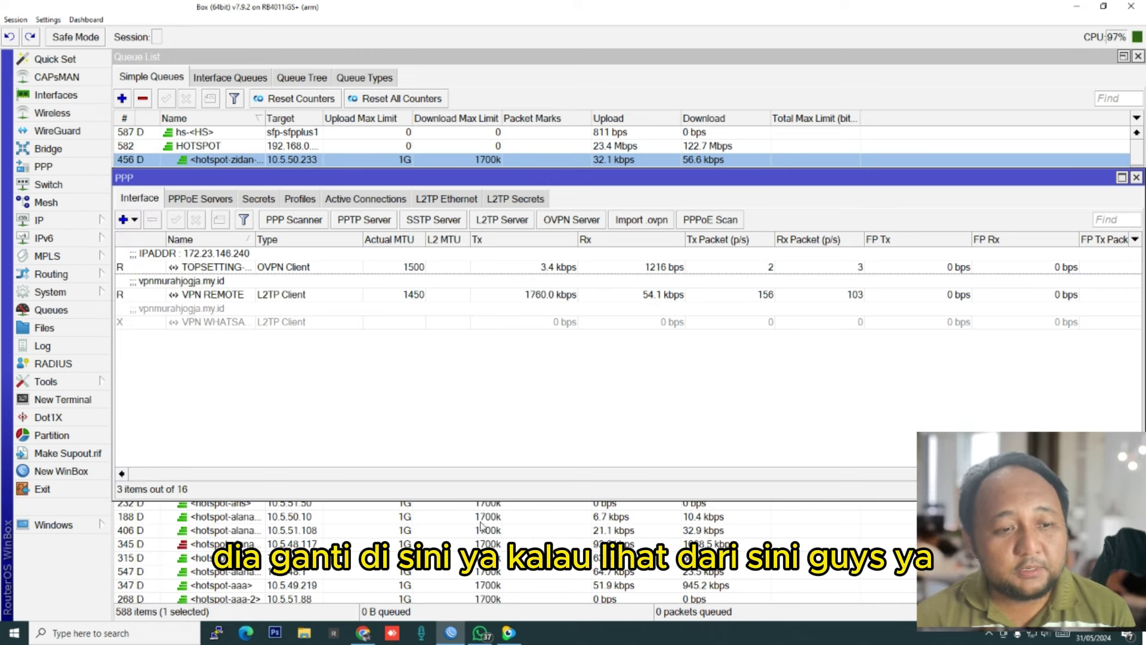
left_click(239, 530)
left_click_drag(1139, 155, 1138, 599)
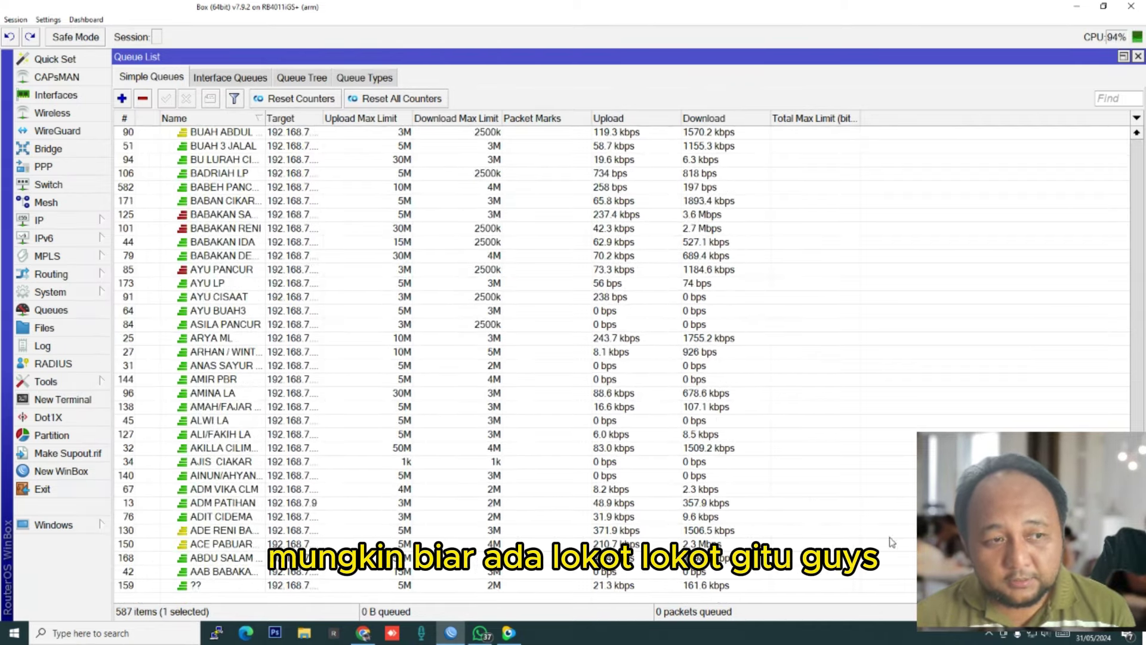
Step: Open the router log full size, widen the Message column and examine the RADIUS accounting entries
left_click(43, 345)
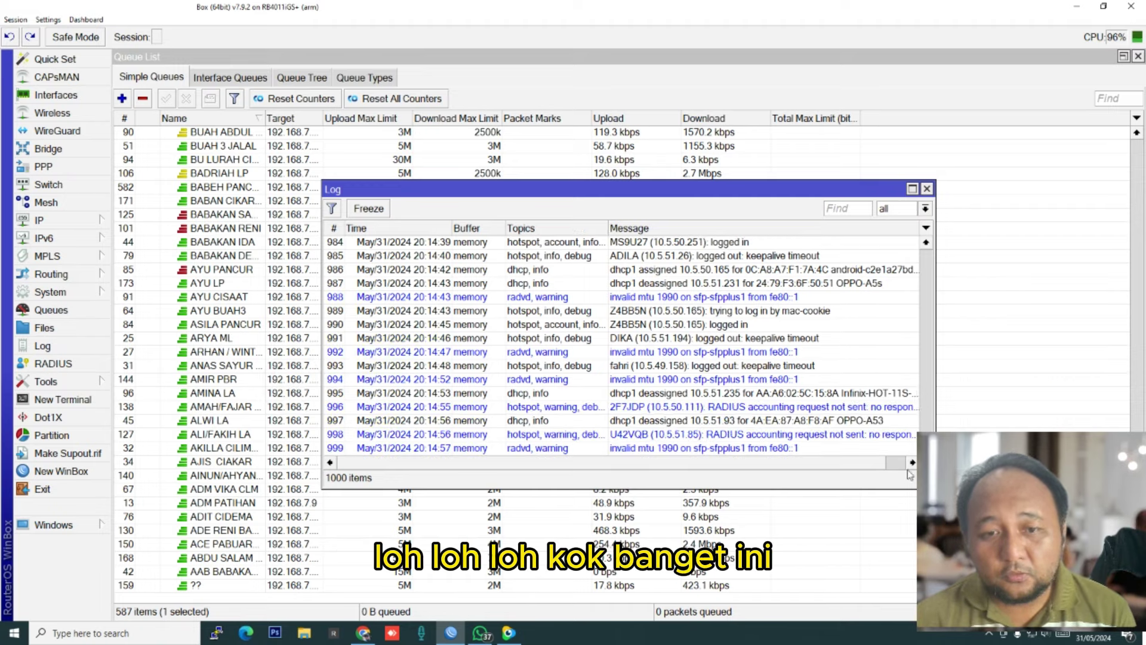
double_click(717, 189)
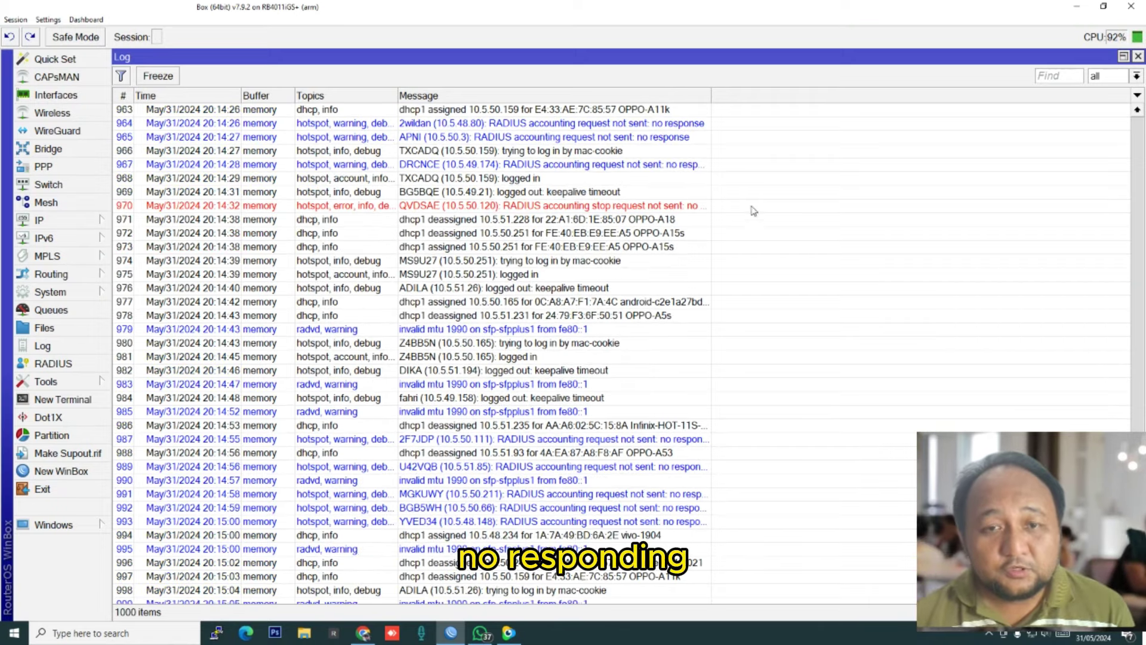
left_click(716, 96)
left_click_drag(717, 96, 818, 96)
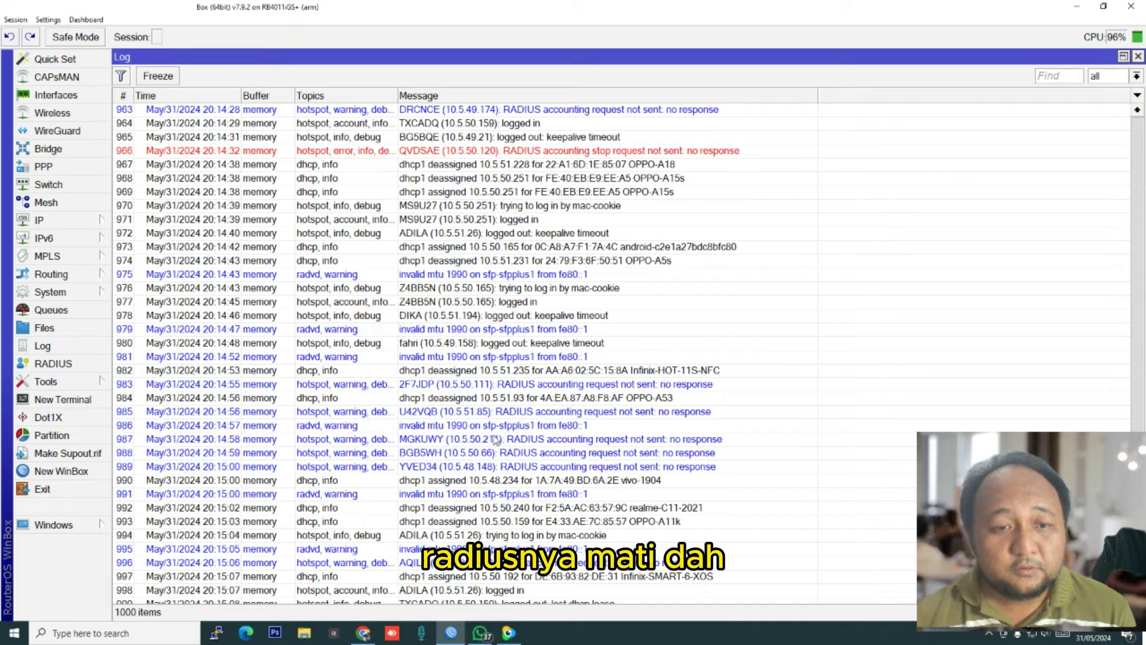
left_click(656, 415)
left_click(460, 598)
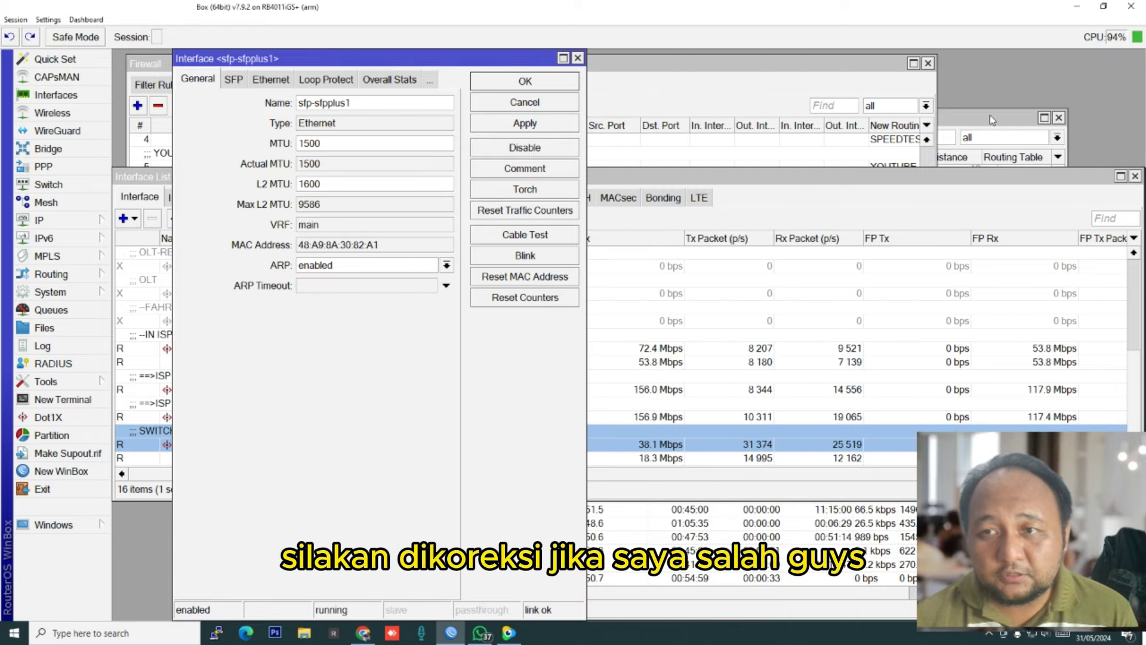
Step: Close the route list and return to the sfp-sfpplus1 interface settings
left_click(991, 119)
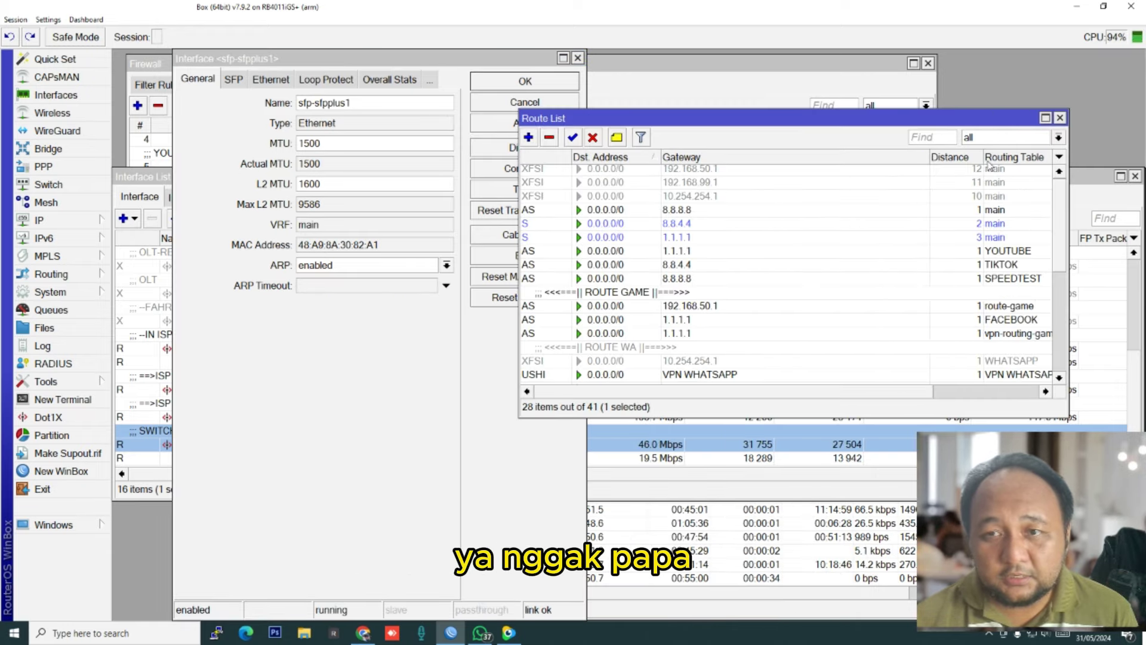
left_click(1060, 117)
left_click(447, 58)
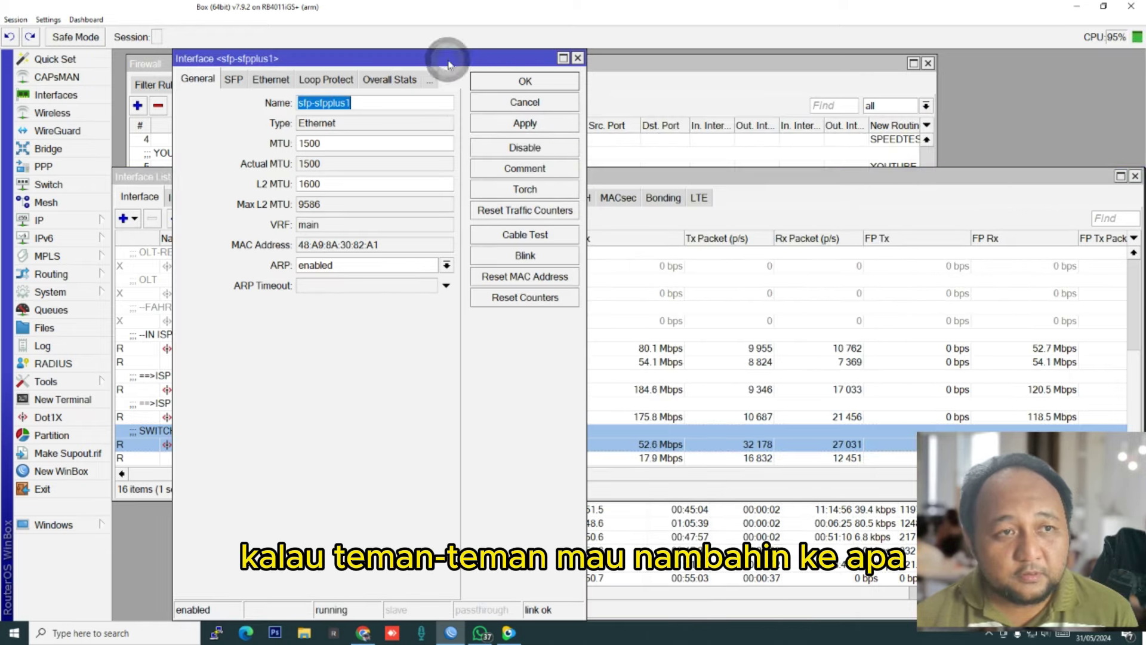
Step: Inspect the SFP module details and Ethernet settings of sfp-sfpplus1 and close the interface without changes
left_click(241, 85)
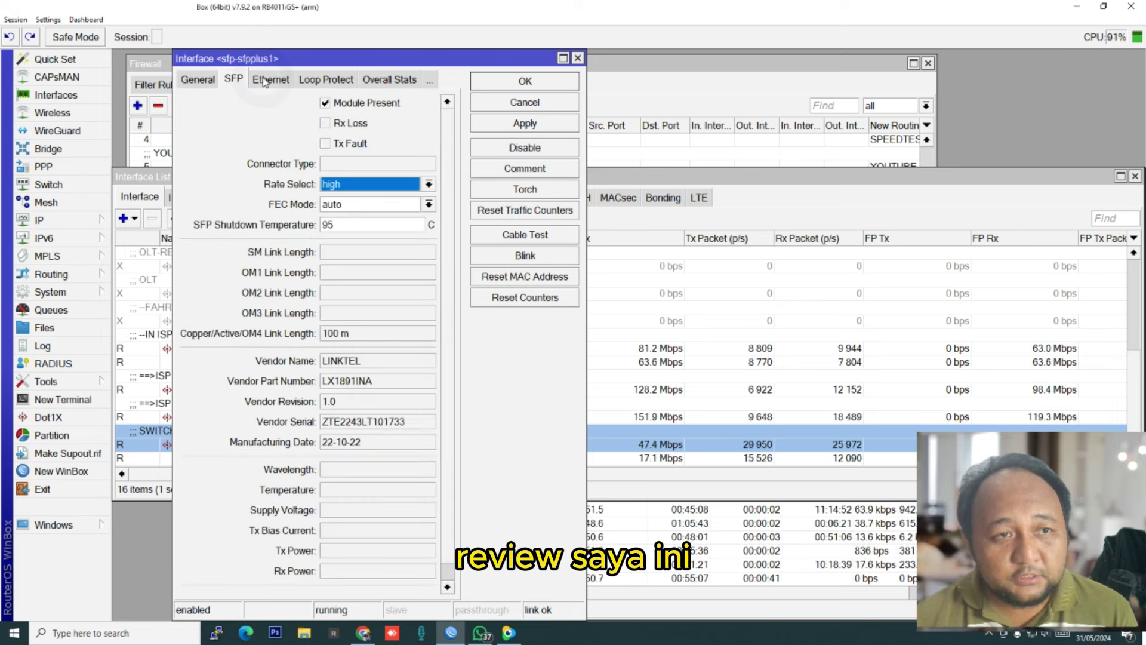
left_click(258, 84)
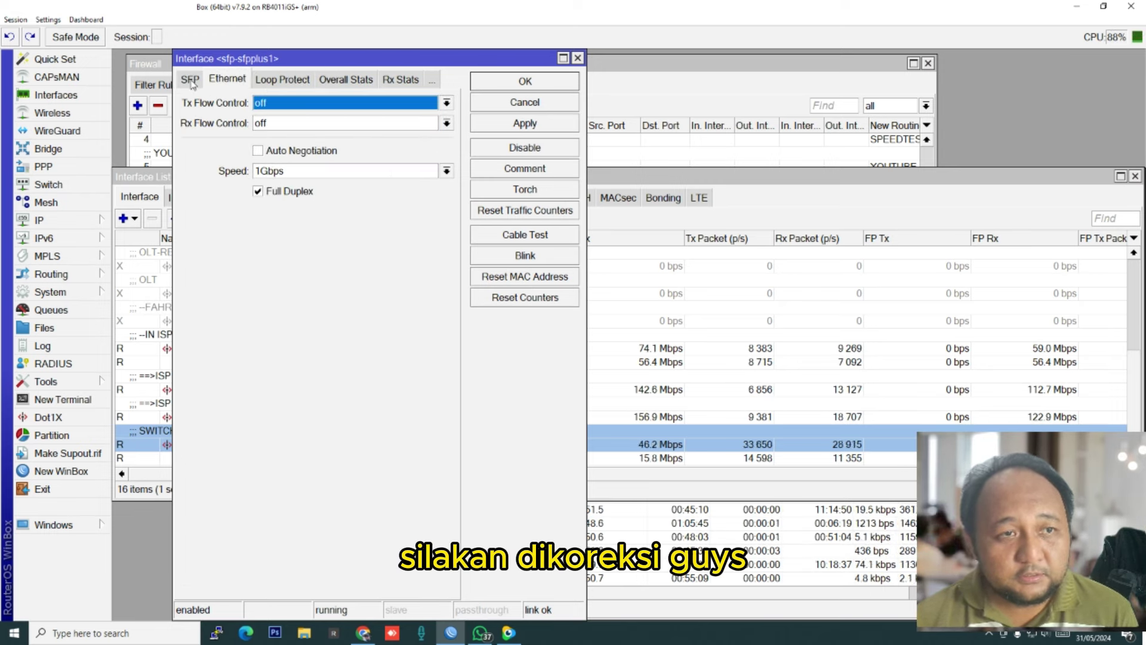
left_click(200, 84)
scroll(219, 267, "down", 1)
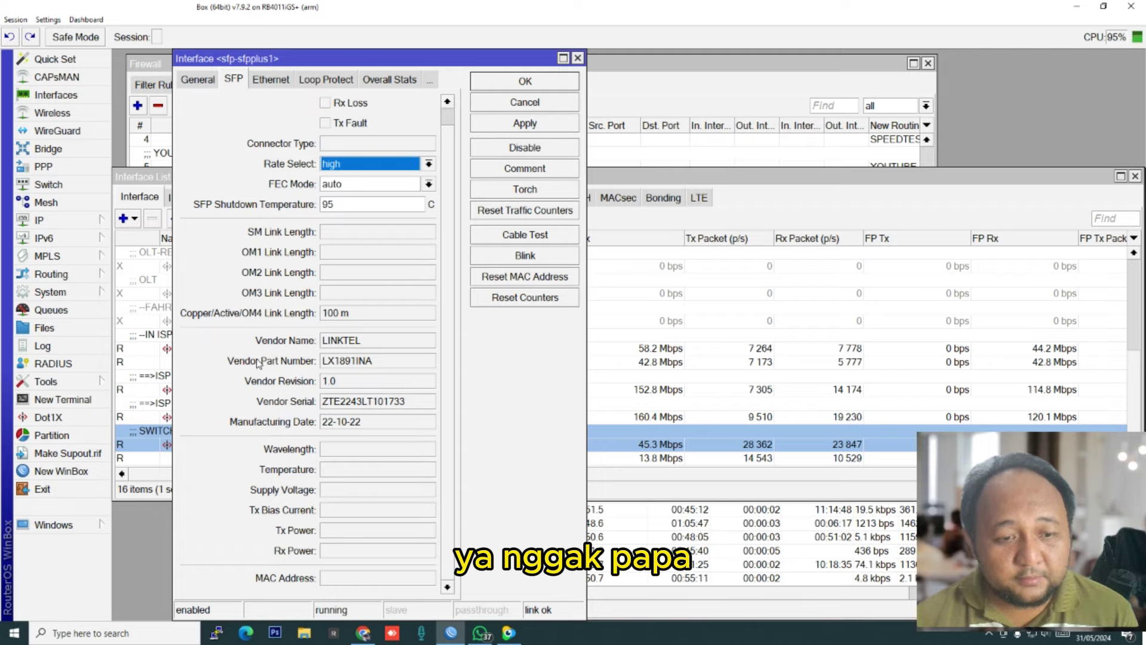
left_click(555, 105)
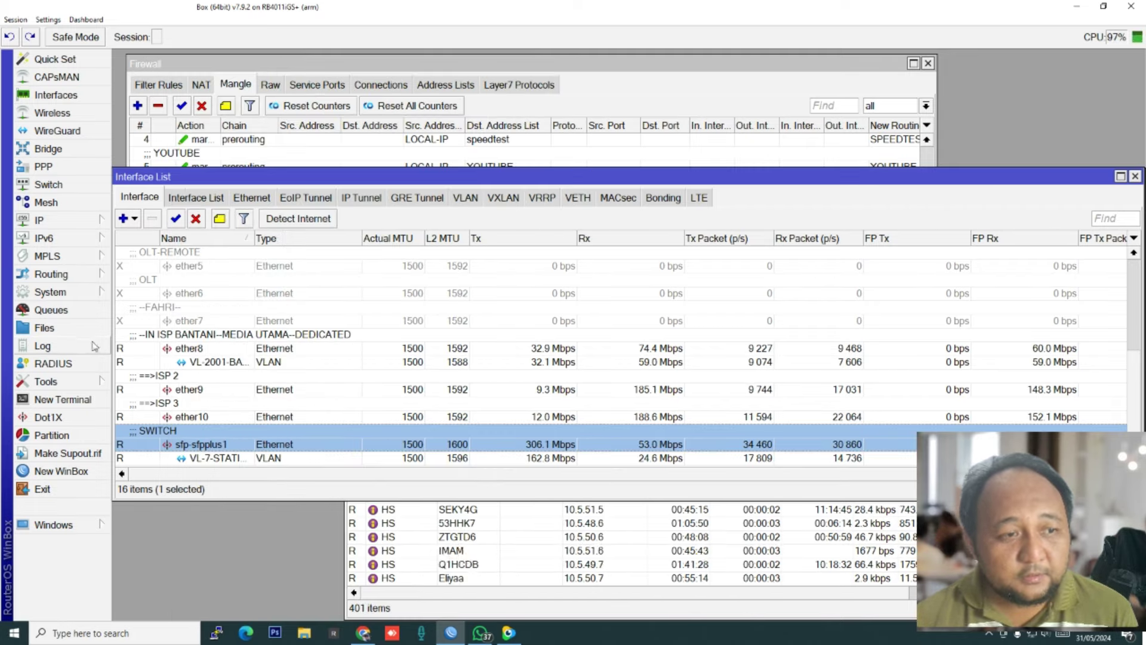
Step: Reopen the log full size and highlight the two RADIUS accounting stop request errors
left_click(95, 351)
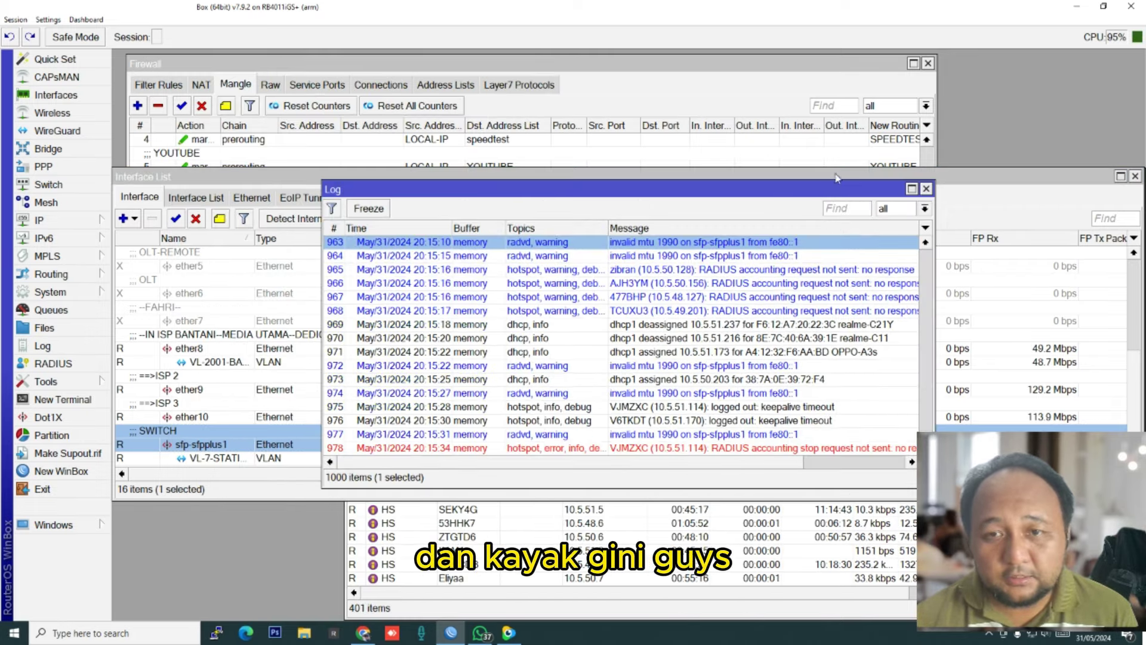
double_click(824, 189)
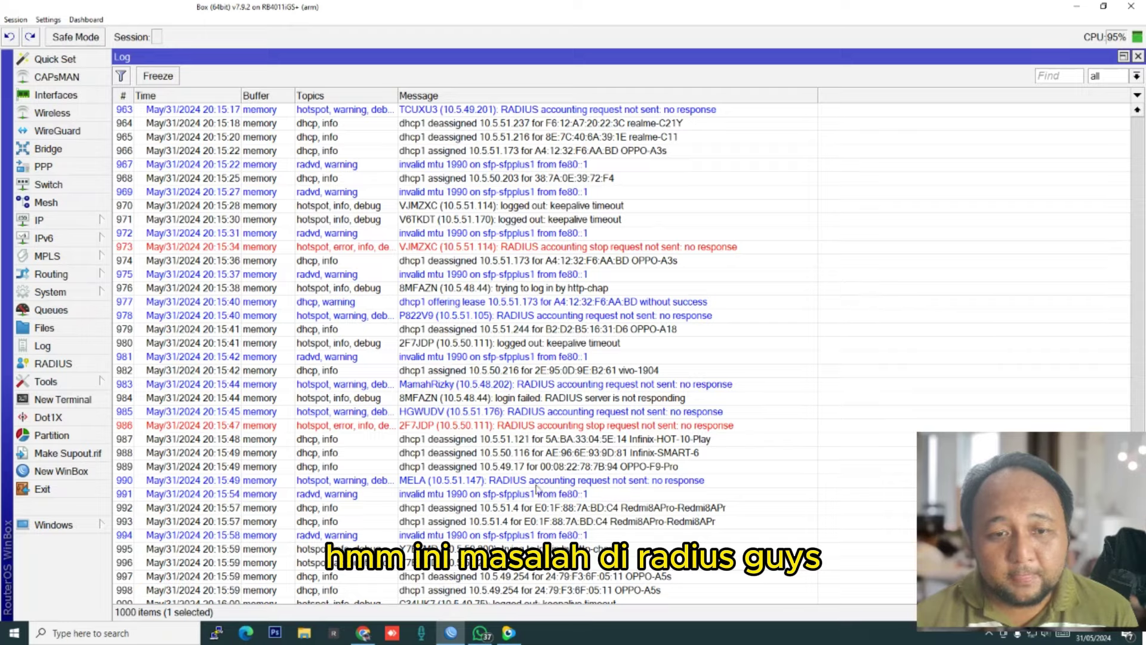
left_click(600, 423)
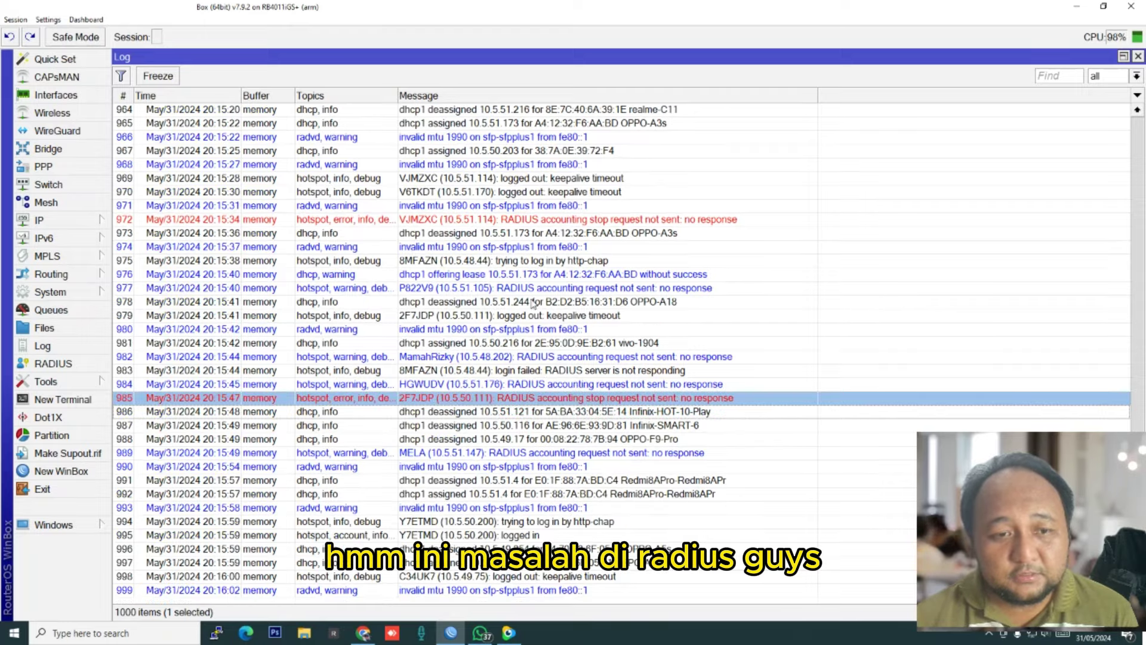
left_click(549, 220, "ctrl")
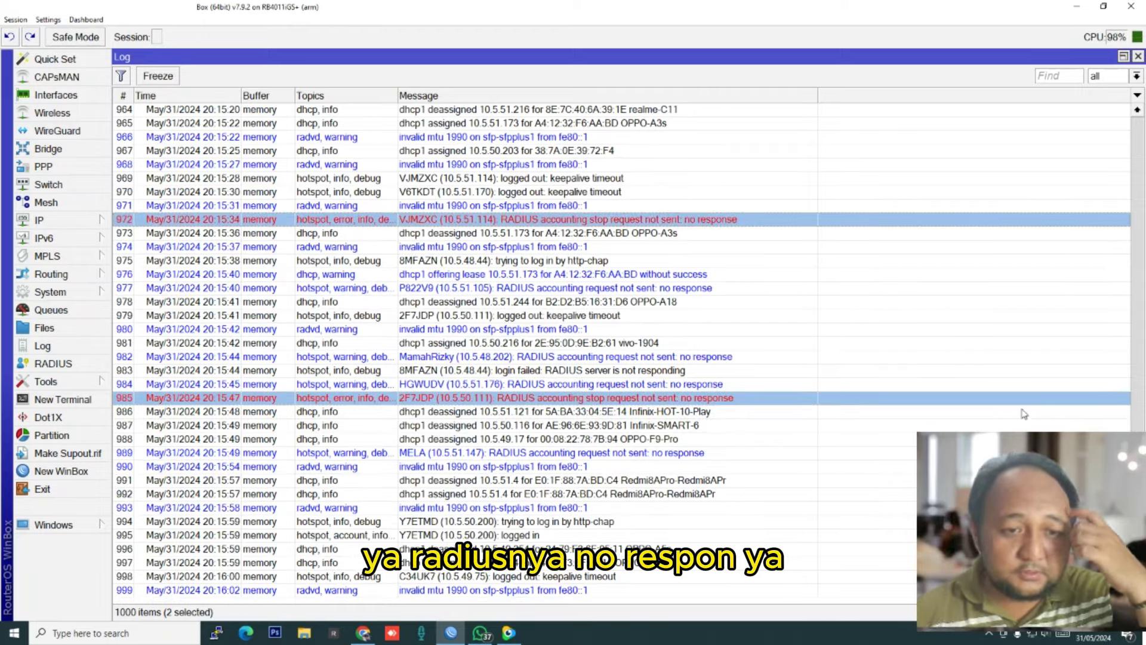
Step: Go back to the oldest log entries and examine the invalid MTU warnings on sfp-sfpplus1
left_click_drag(1137, 591, 1128, 102)
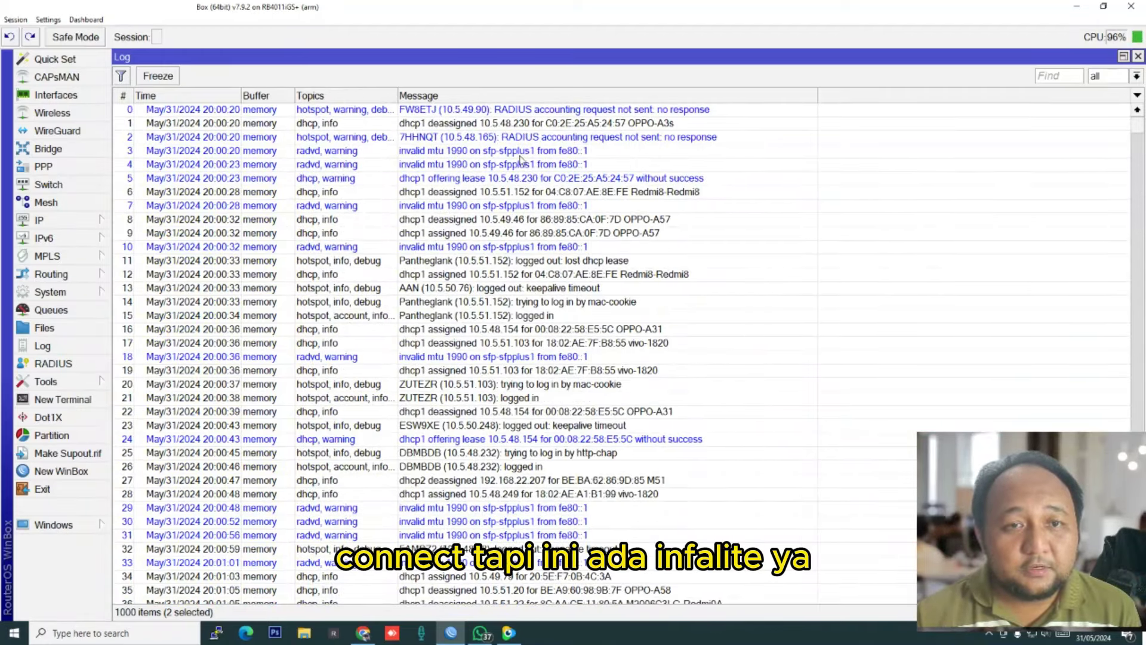
left_click(520, 154)
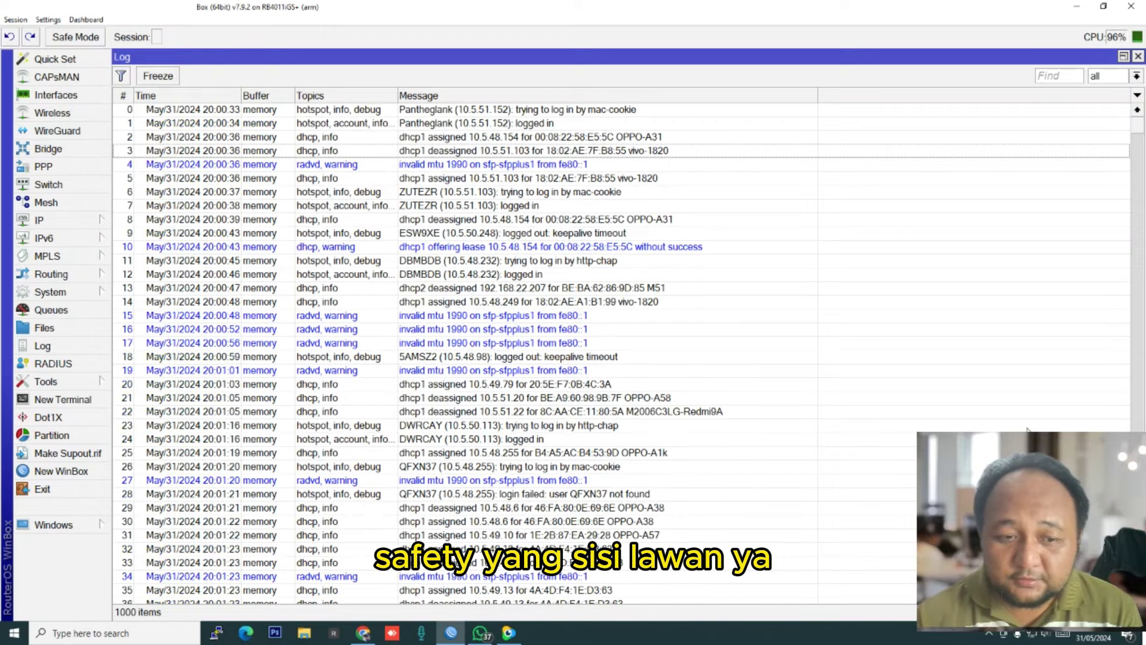
scroll(897, 410, "down", 5)
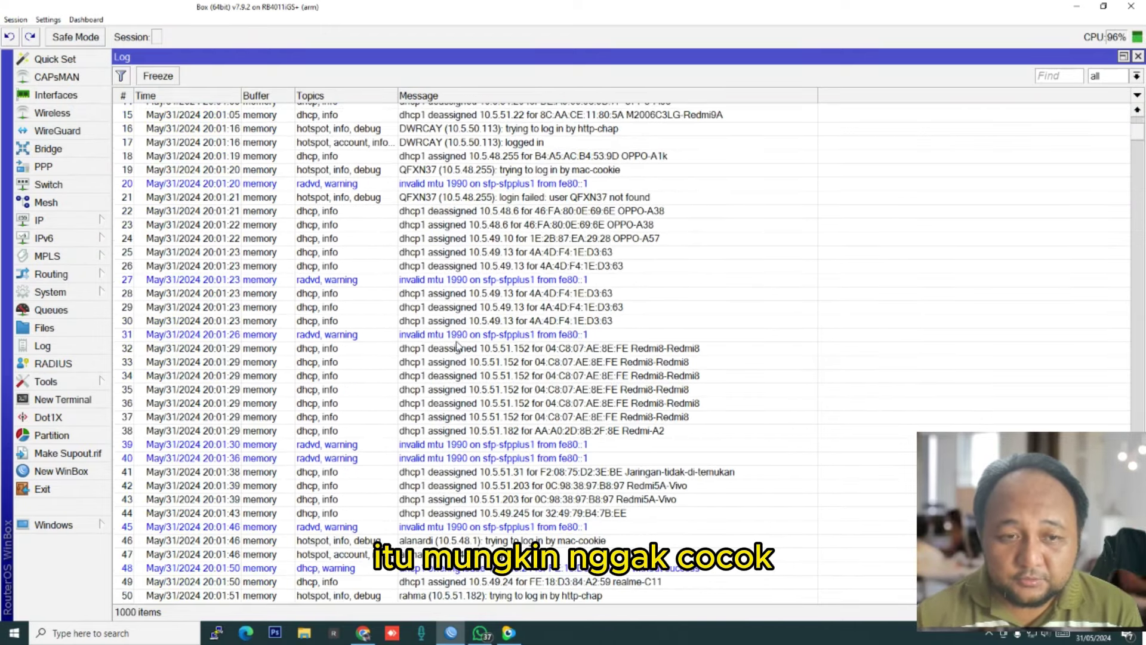
left_click(456, 338)
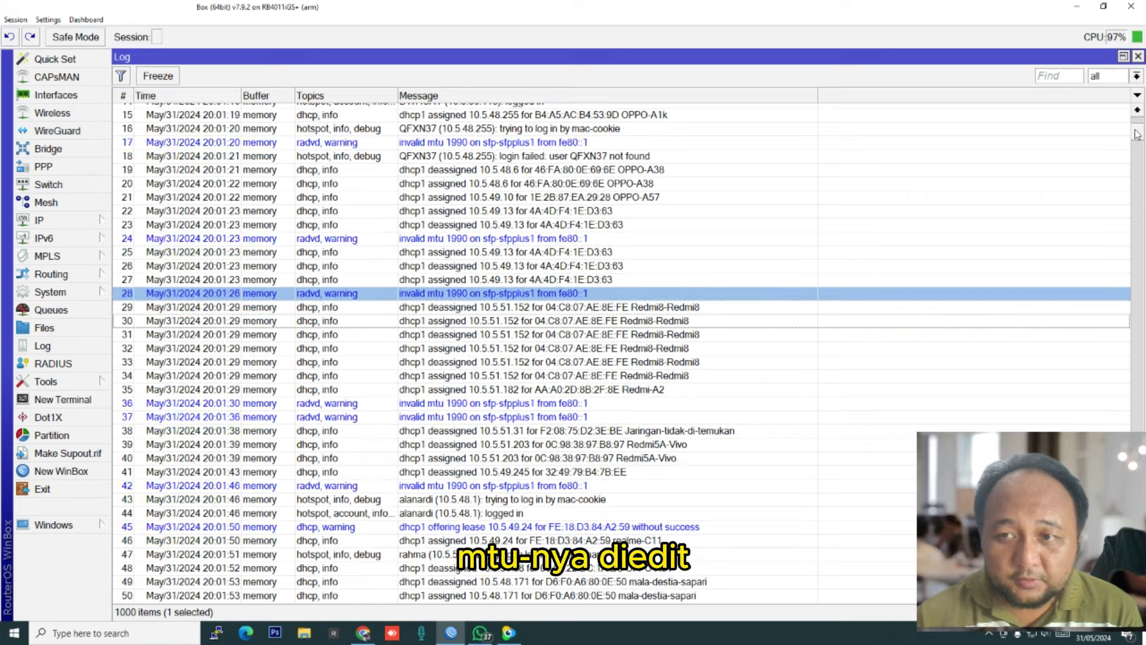
scroll(1137, 134, "up", 3)
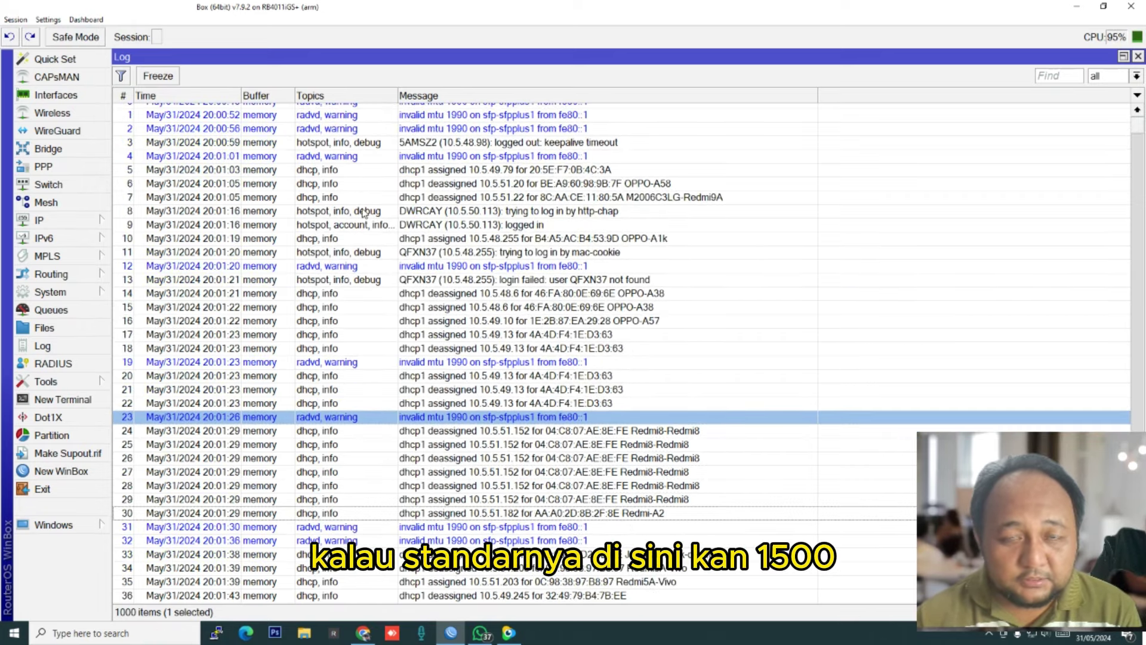
Step: Go to the newest log entries and examine the RADIUS accounting request warnings of the hotspot clients
key("End")
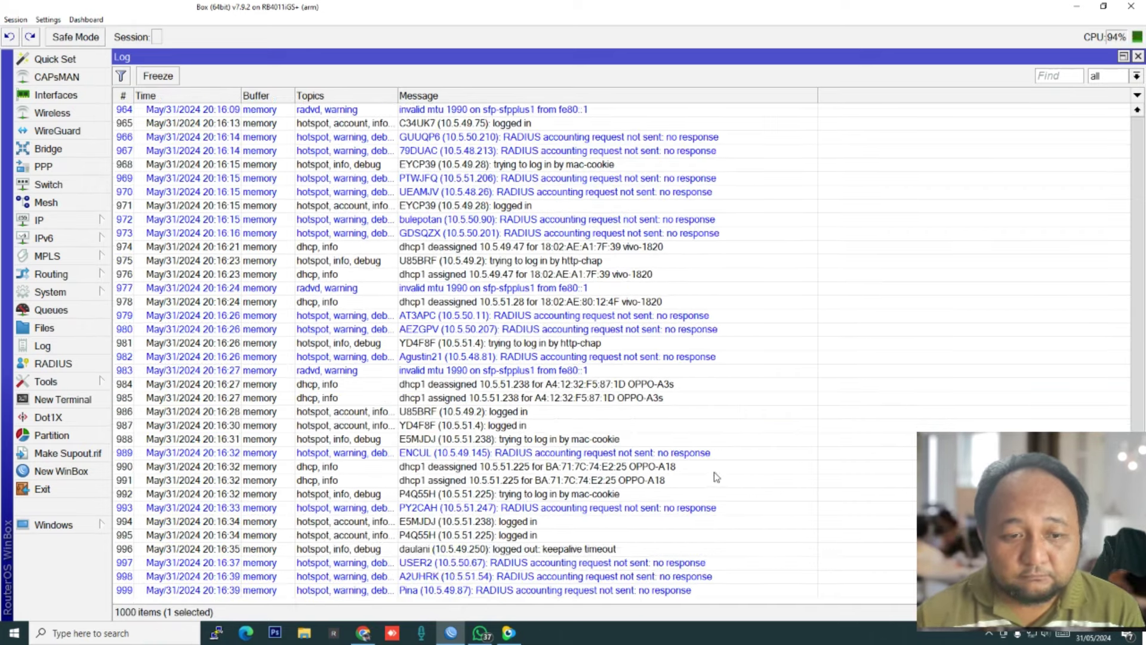
left_click(662, 505)
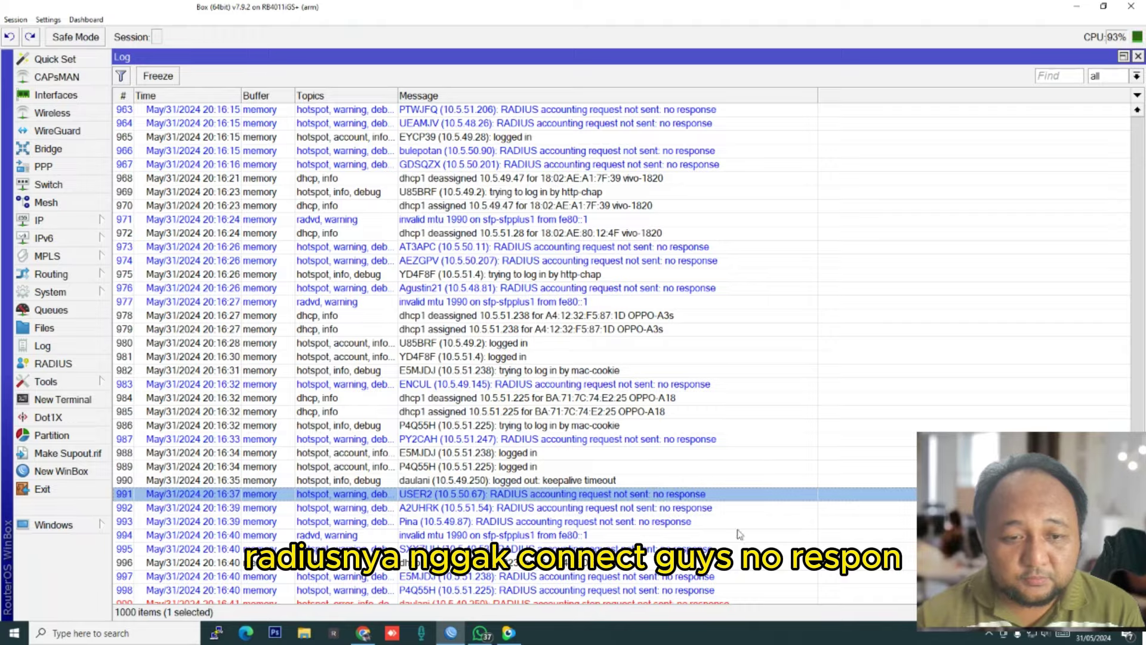
left_click_drag(1137, 591, 1137, 495)
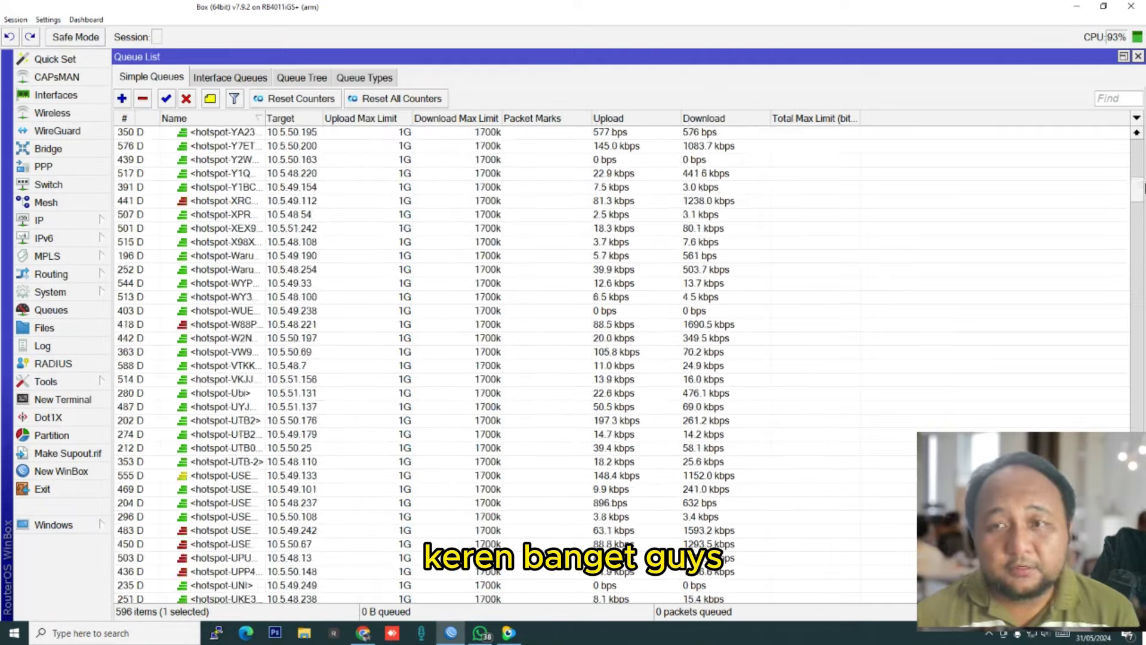
Step: Examine the static IP client queues under DIST VLAN 7 in the simple queue list, with the queues sorted by target
left_click_drag(1143, 188, 1127, 367)
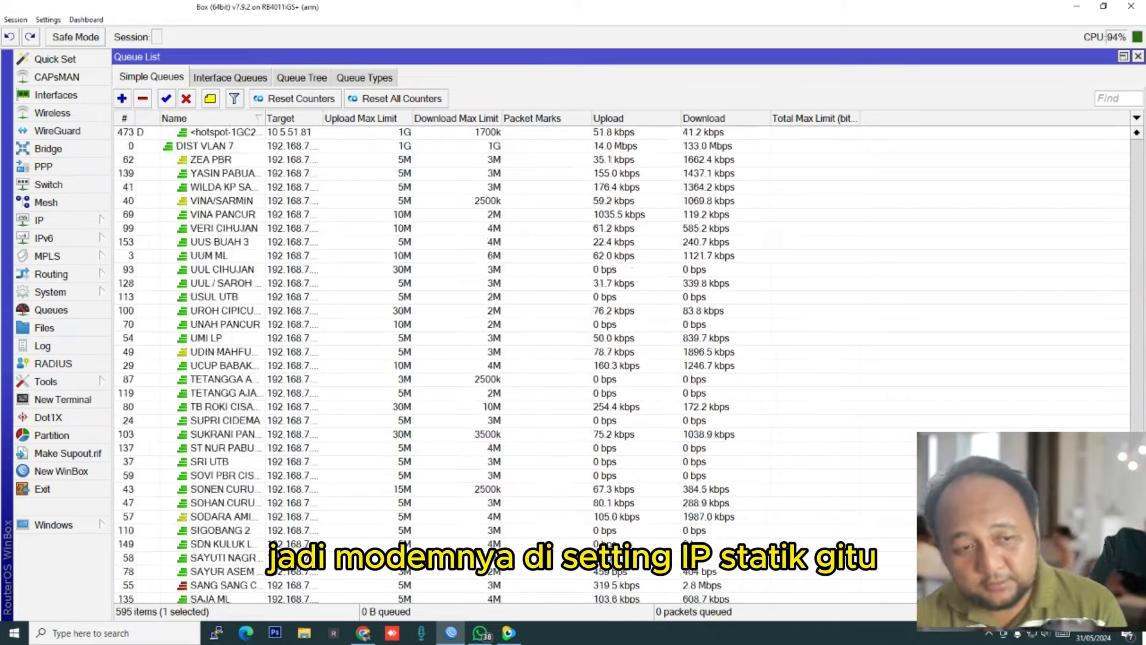
scroll(427, 366, "down", 4)
scroll(427, 365, "up", 1)
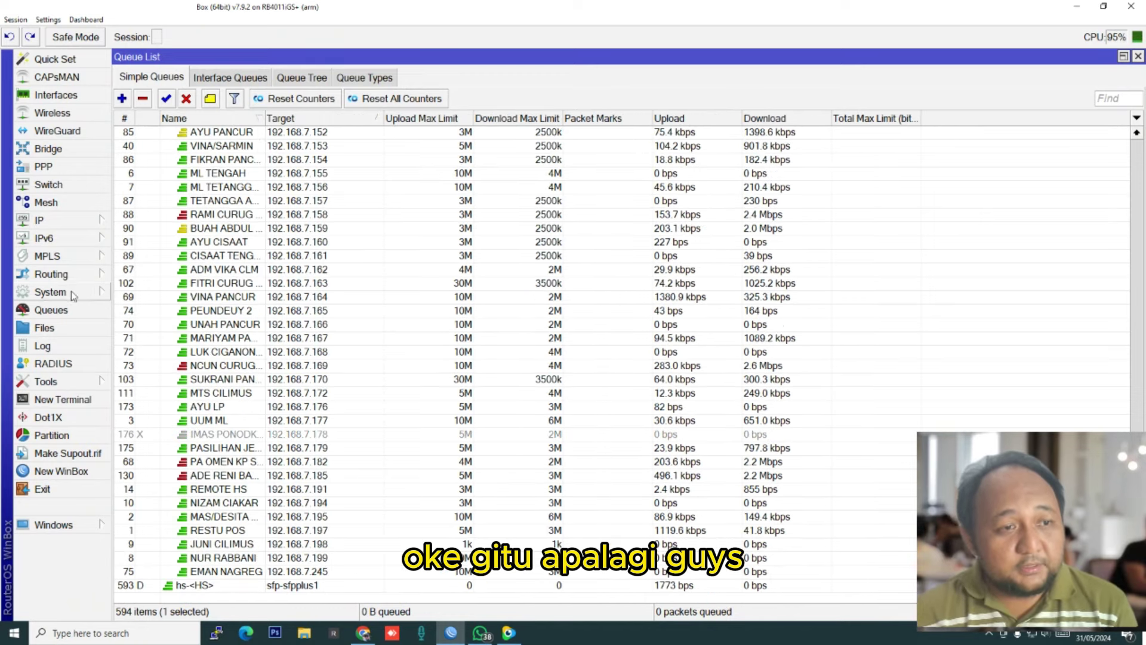
Step: Check the bridge list for configured bridges and close the Bridge and PPP windows to get back to the simple queues
left_click(72, 293)
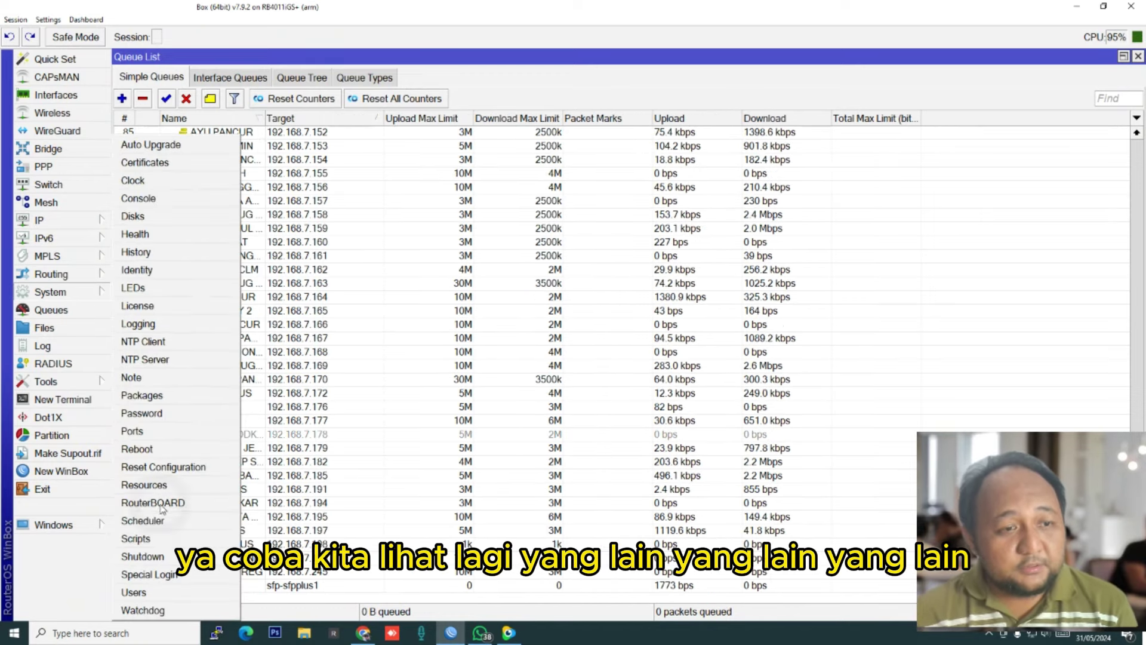
left_click(40, 221)
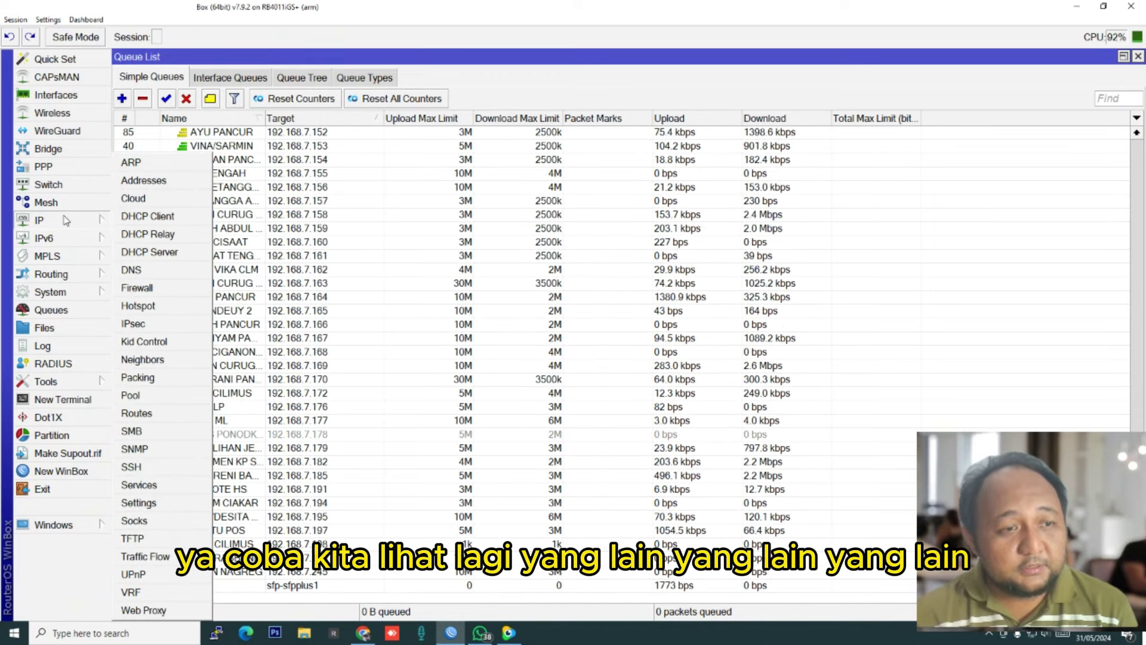
left_click(136, 396)
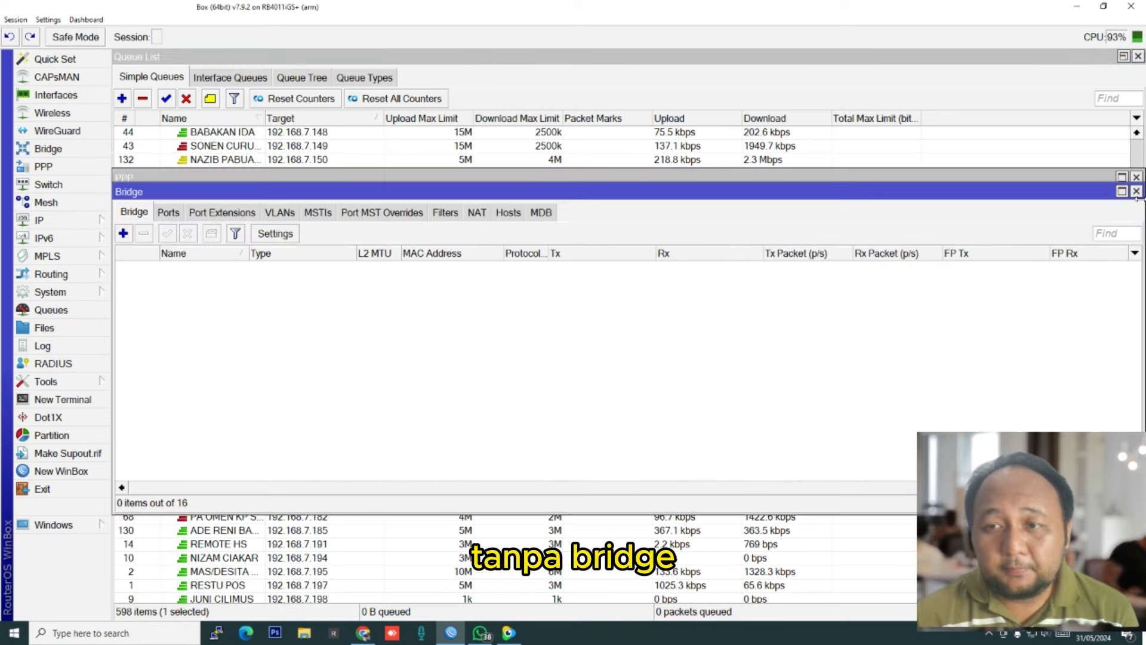
left_click(1136, 192)
left_click(300, 199)
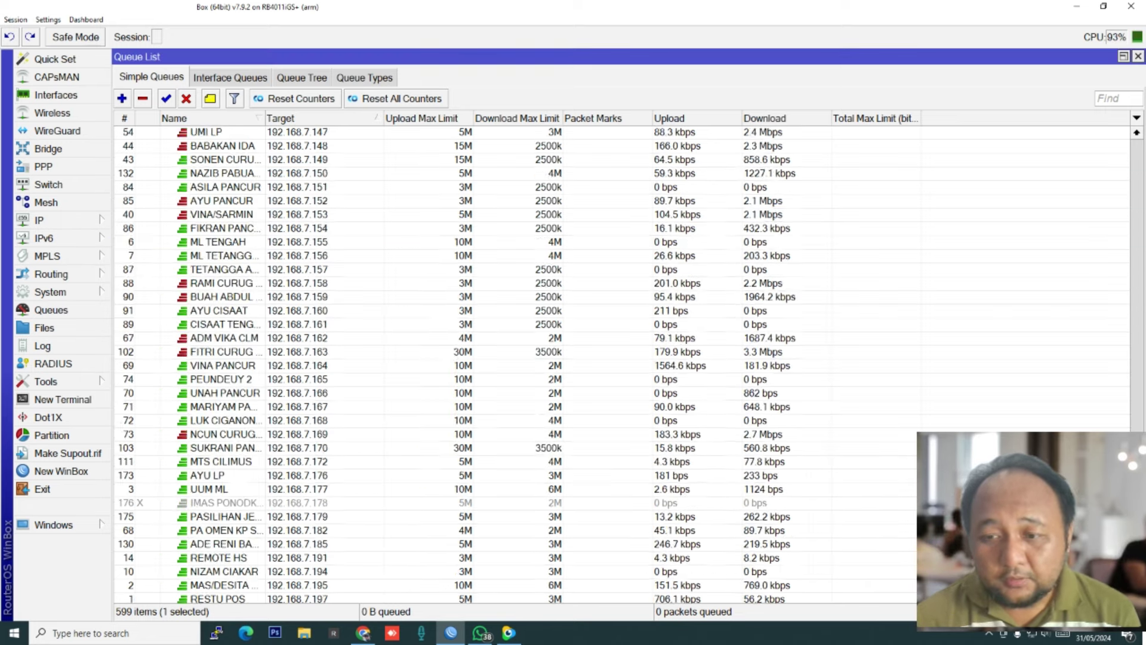
left_click(1136, 177)
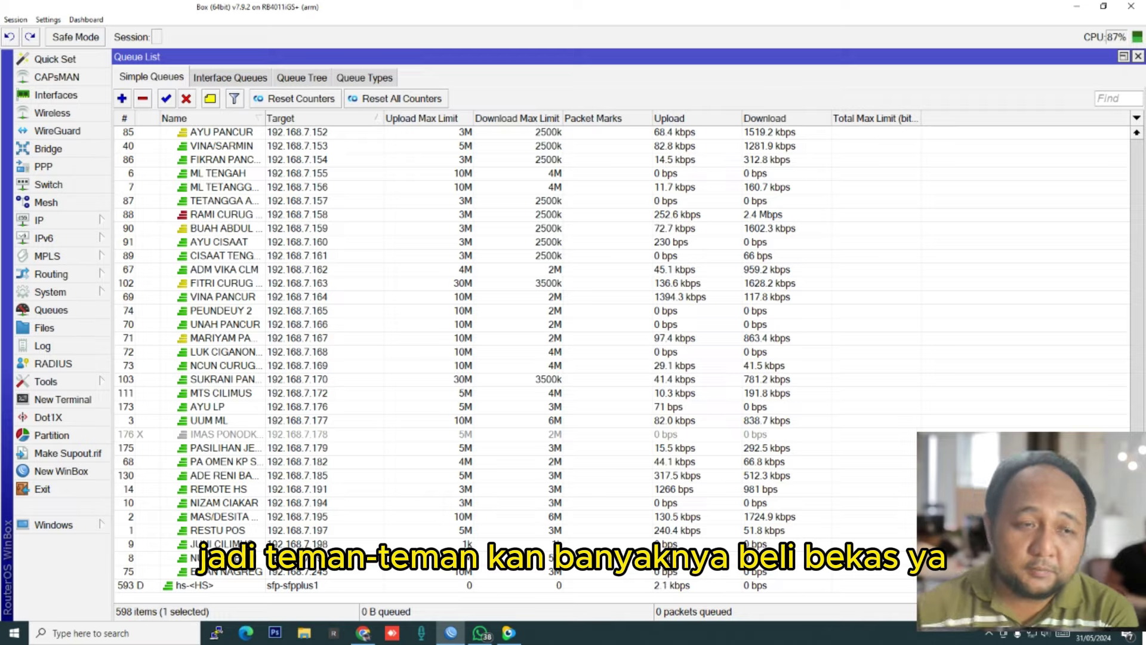
Step: Highlight the DIST VLAN 7 parent queue and the HOTSPOT parent queue in turn to check their upload and download traffic
scroll(621, 358, "down", 20)
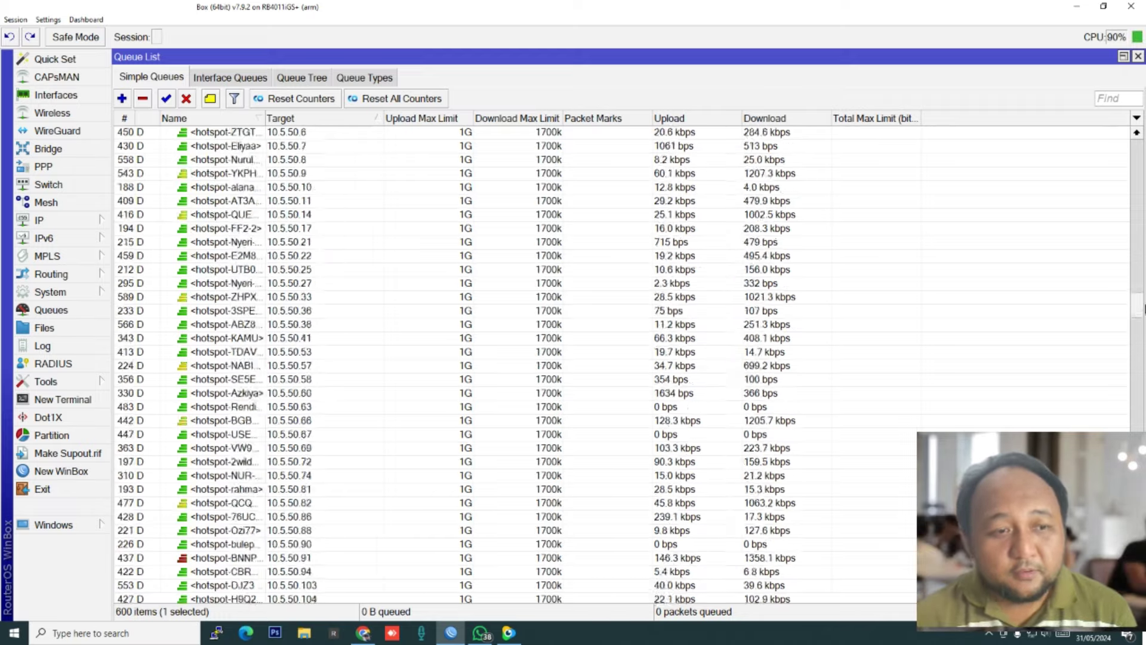
scroll(667, 187, "down", 15)
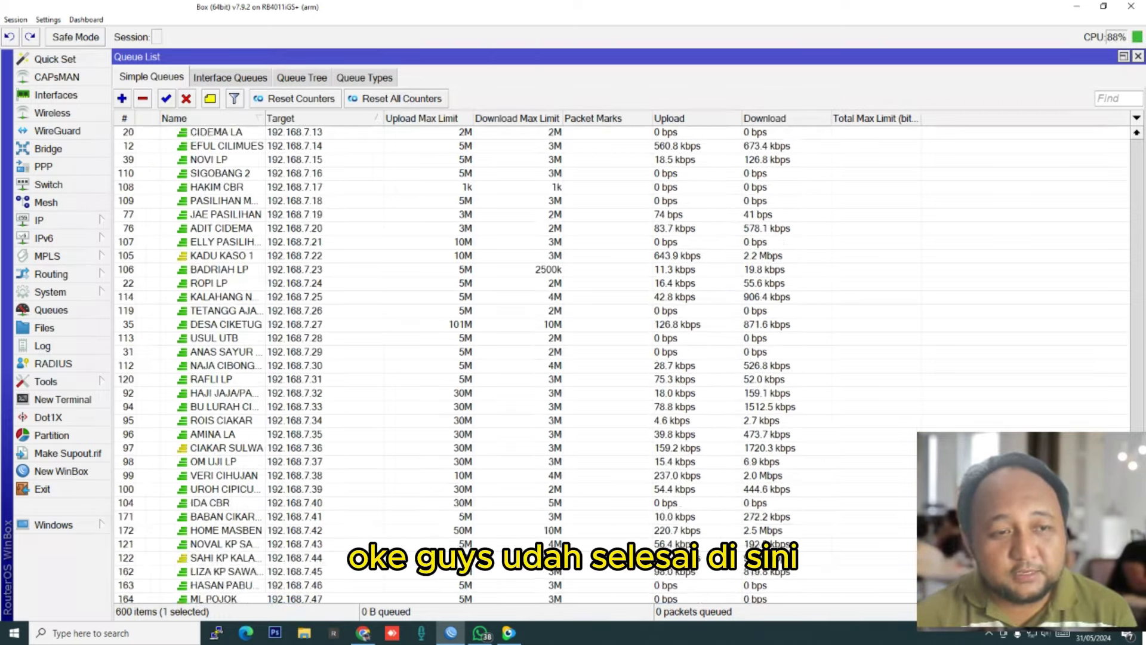
scroll(667, 187, "up", 5)
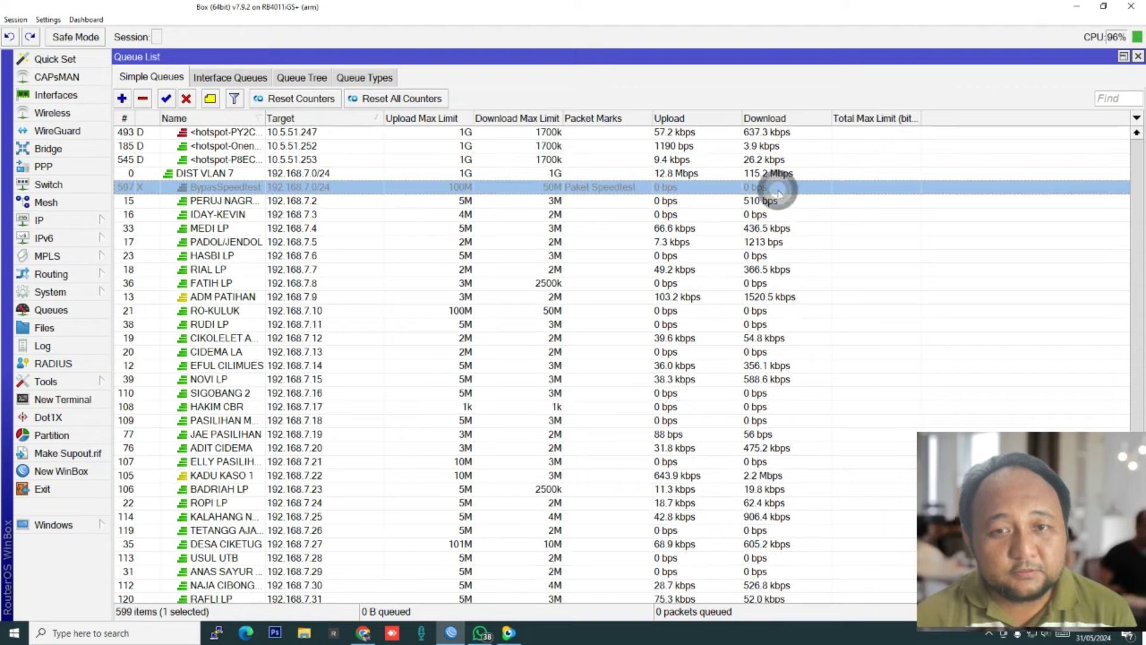
left_click(776, 173)
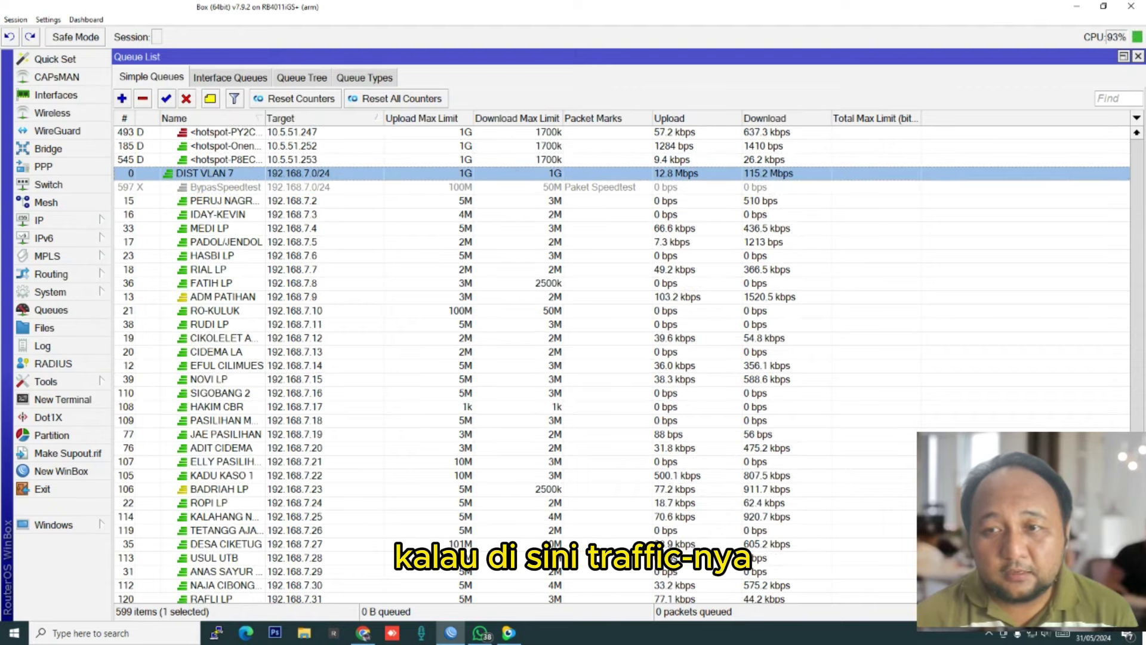
left_click_drag(1136, 274, 1134, 129)
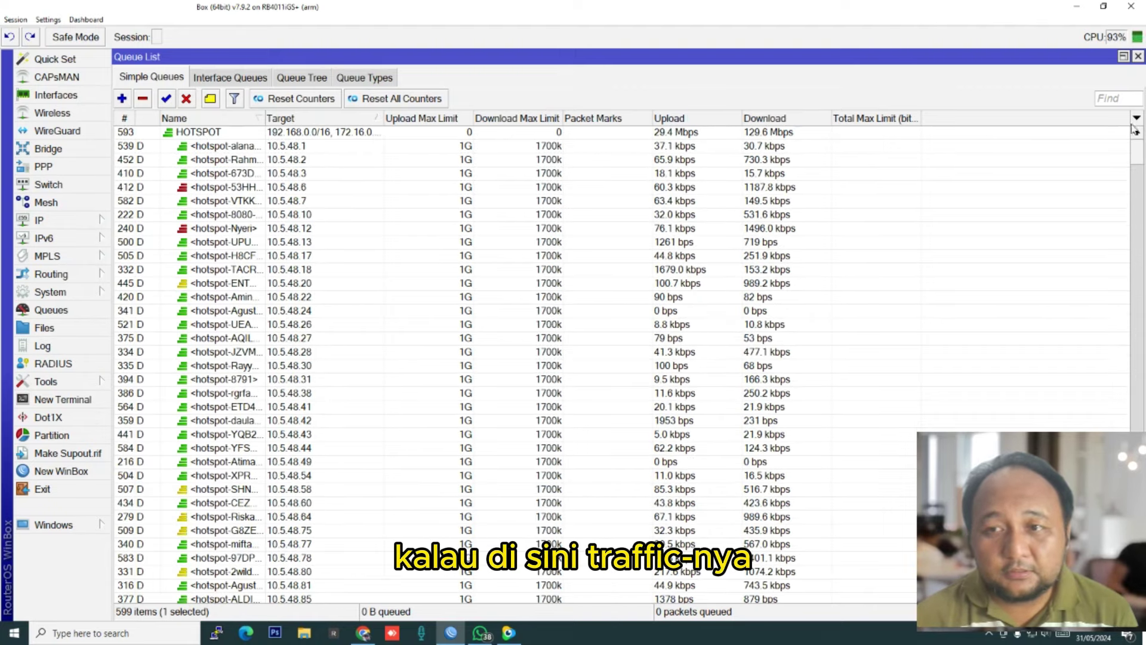
left_click(801, 131)
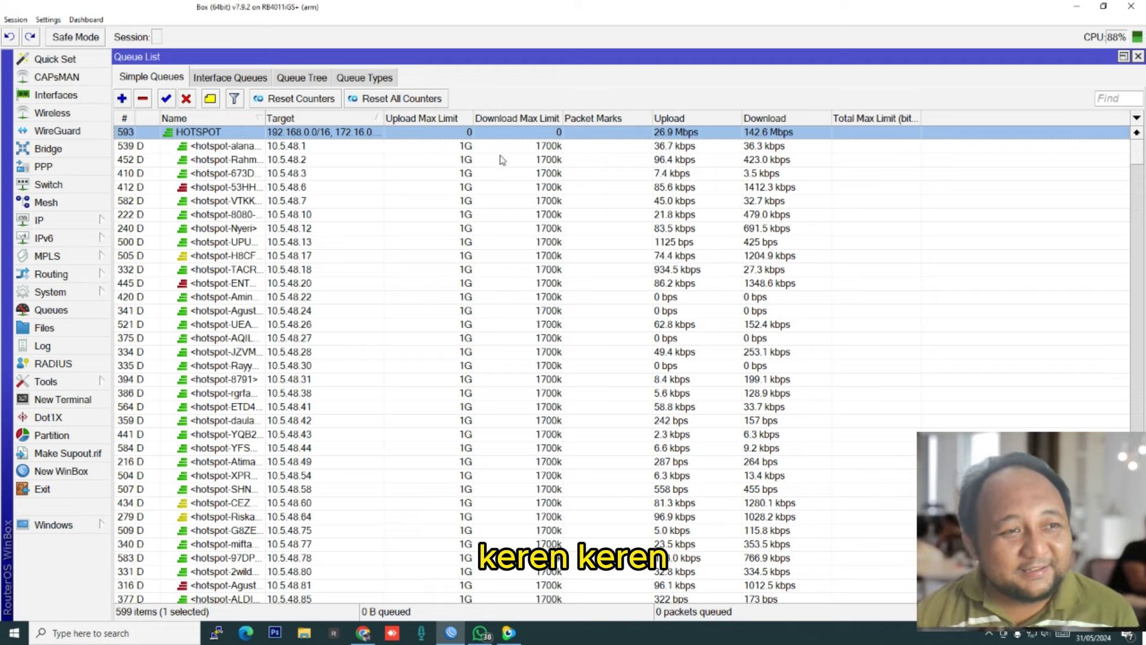
Step: View the interface list at full size to check the traffic per port, and bring up the simple queue list in front of it
left_click(56, 95)
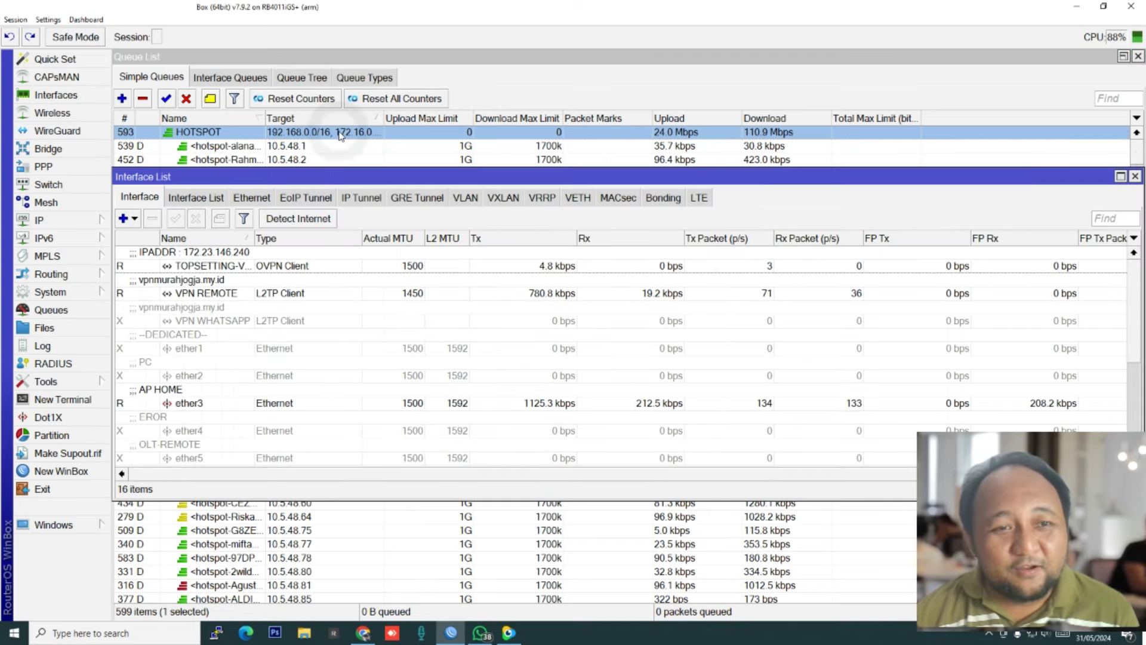
double_click(880, 182)
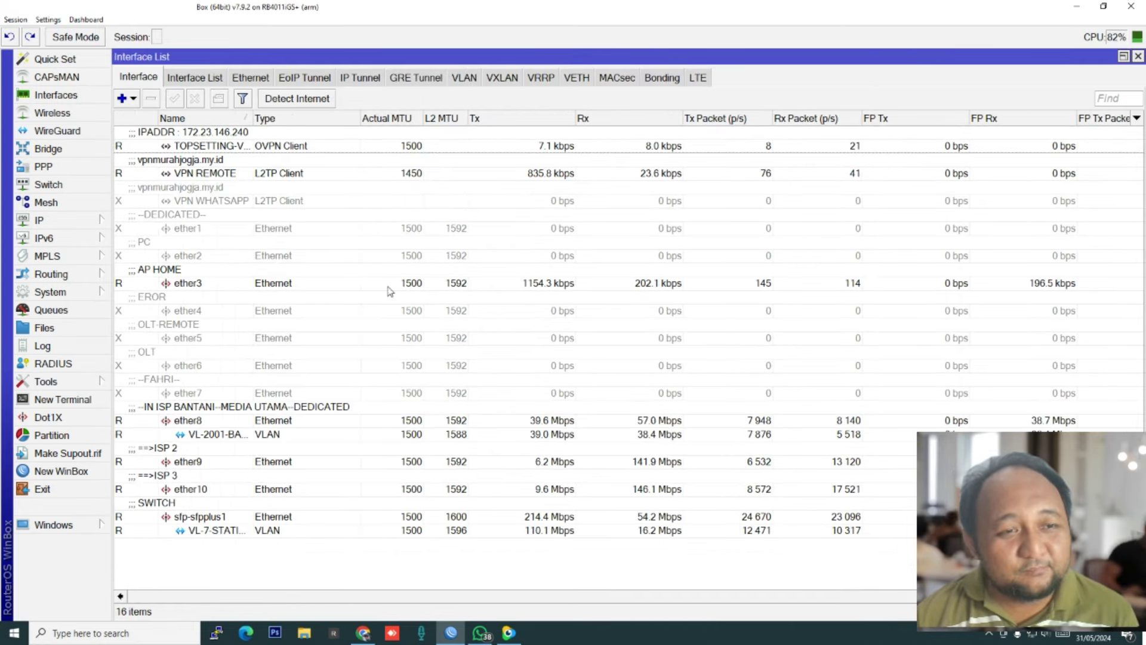
left_click(34, 309)
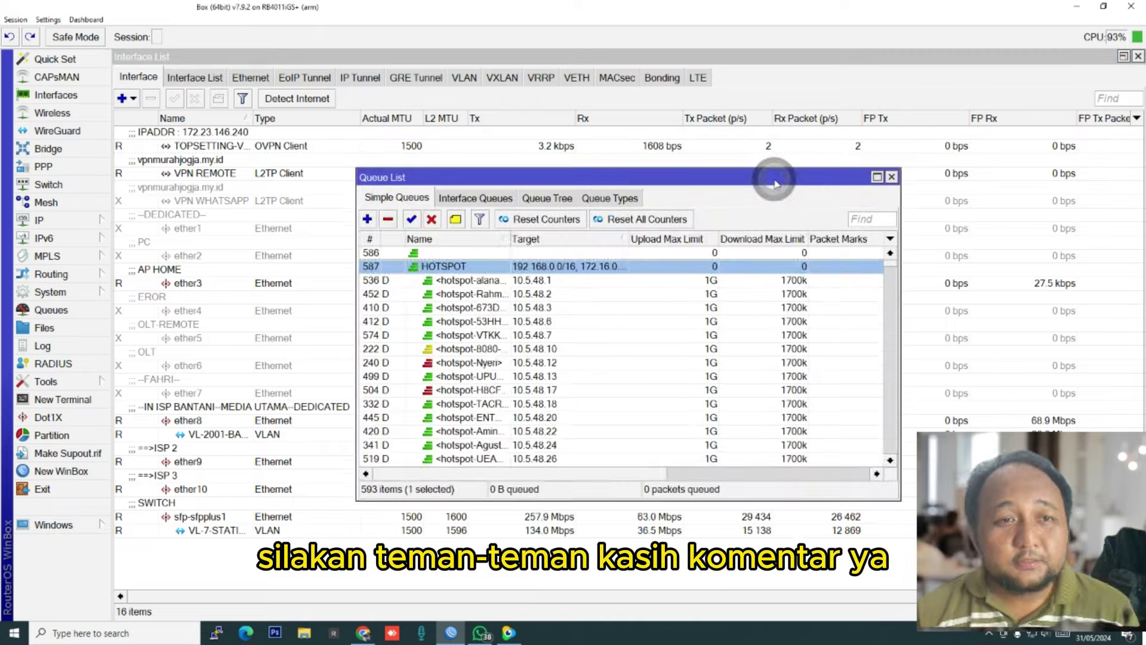
left_click_drag(788, 186, 755, 192)
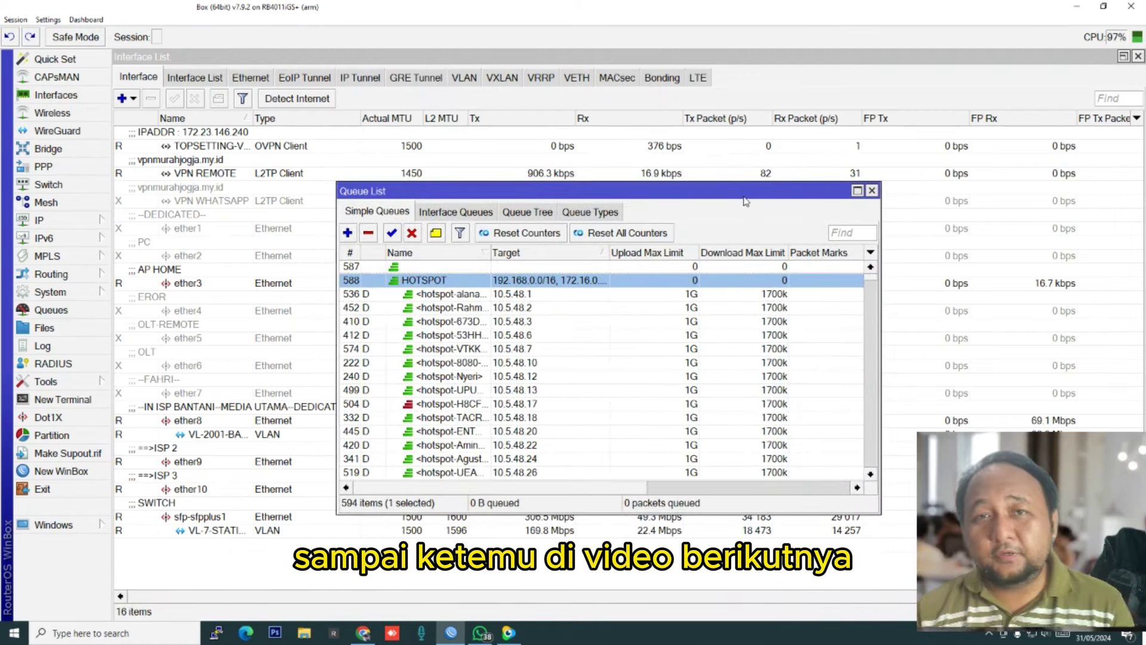